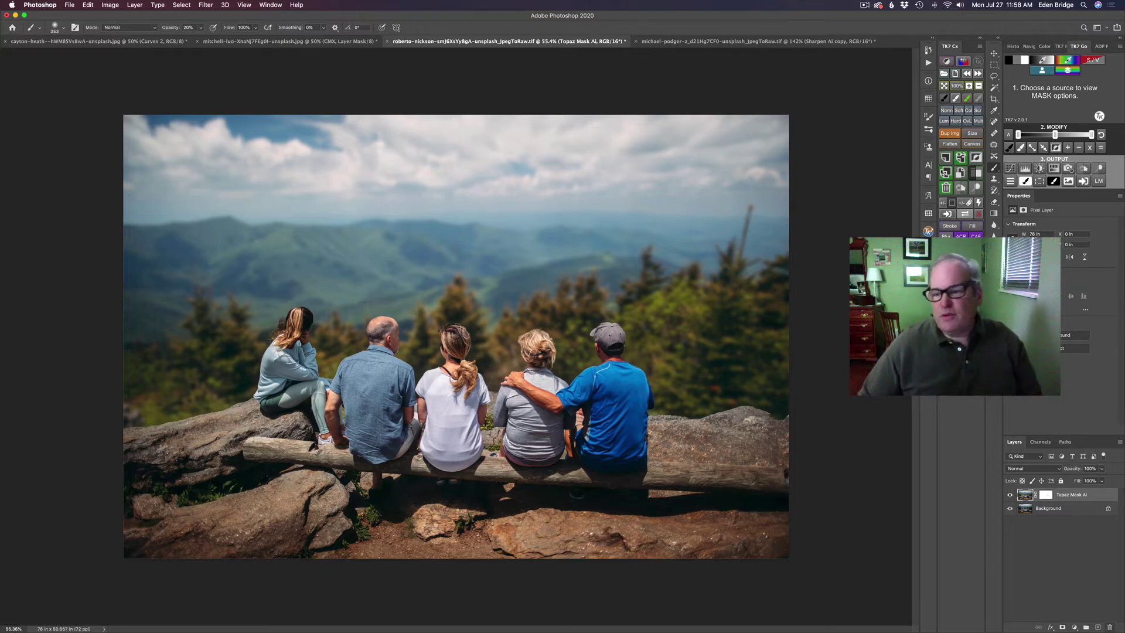
# - Switch to the document of the child in autumn leaves and show its Sharpen AI copy layer
pyautogui.click(721, 41)
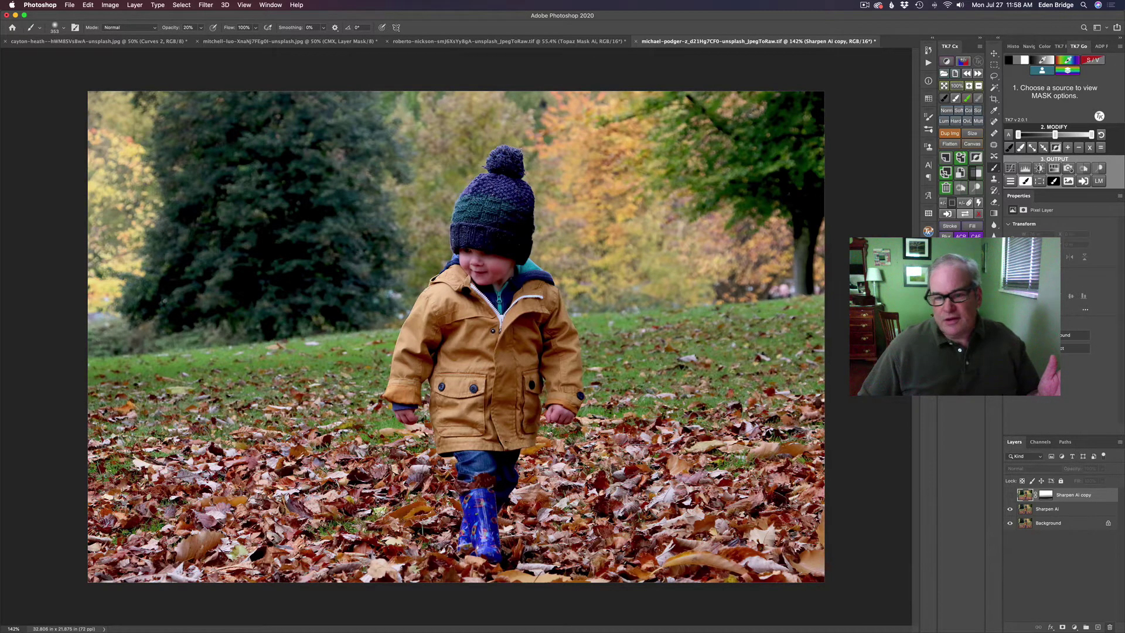
pyautogui.click(1010, 495)
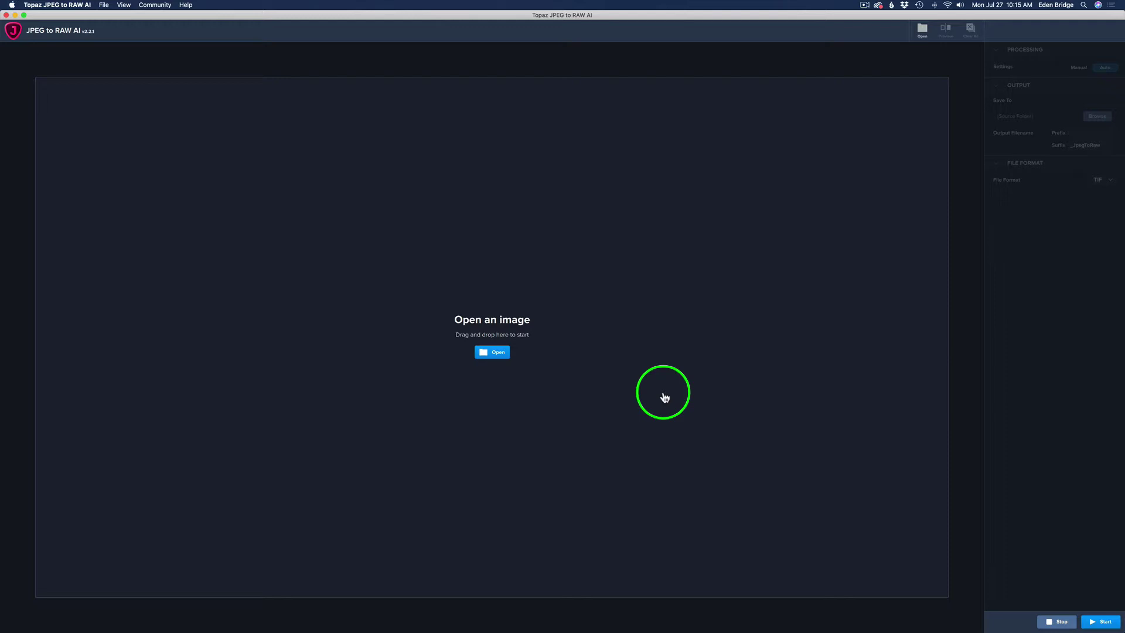
# - In Topaz JPEG to RAW AI, load the child photo and convert it to TIF with manual settings and Remove Blur at 0.42
pyautogui.click(493, 352)
pyautogui.doubleClick(442, 168)
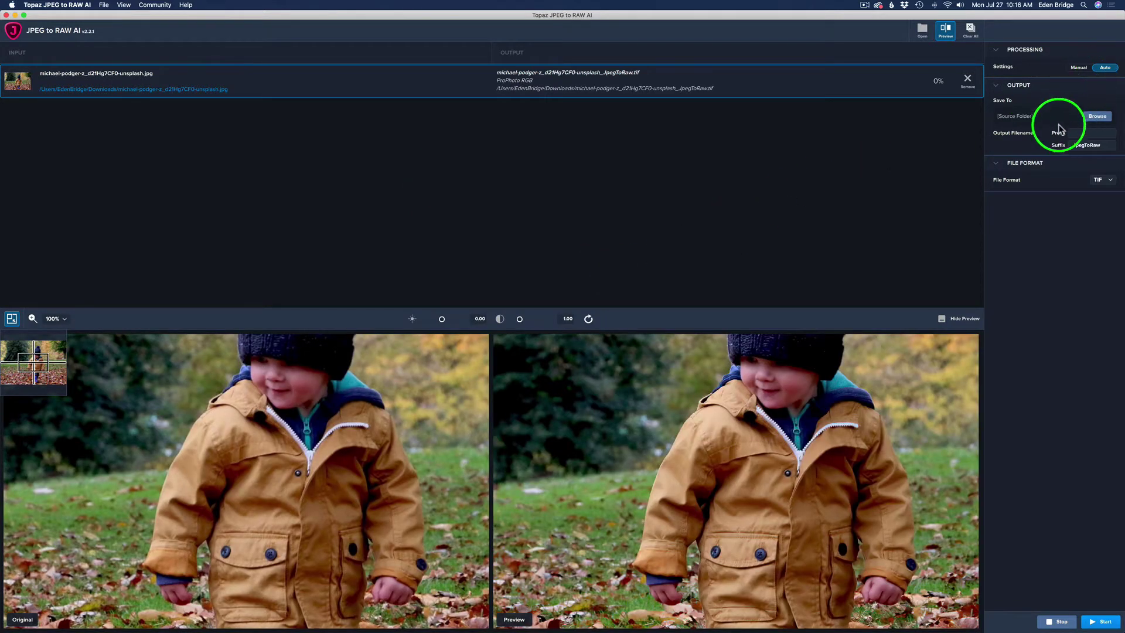
pyautogui.click(1079, 68)
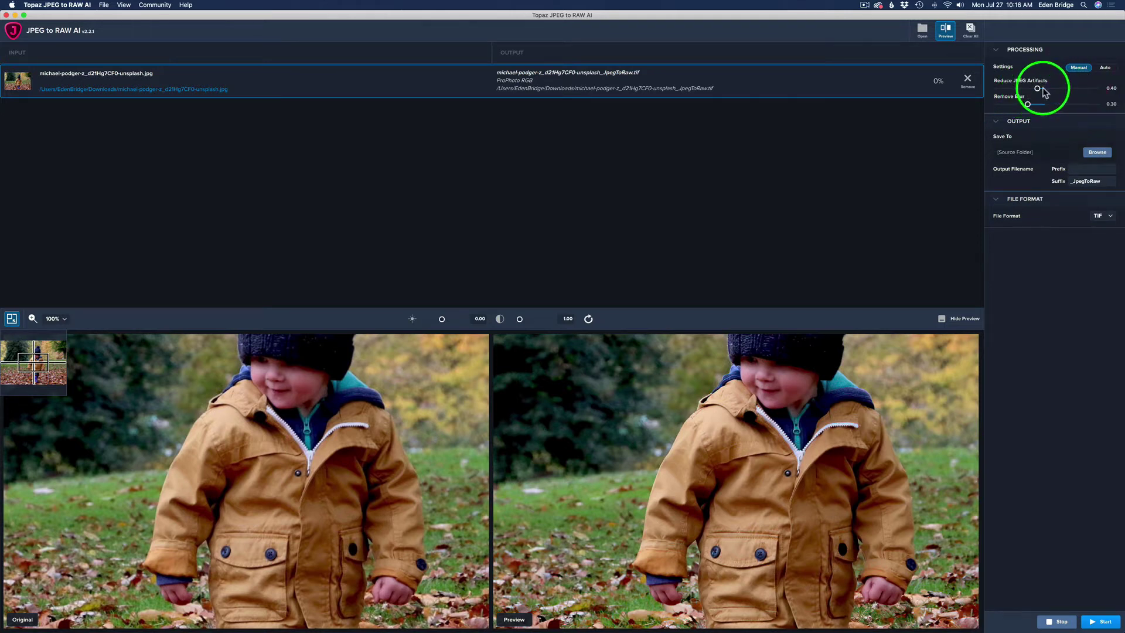
pyautogui.moveTo(1027, 106); pyautogui.dragTo(1046, 107)
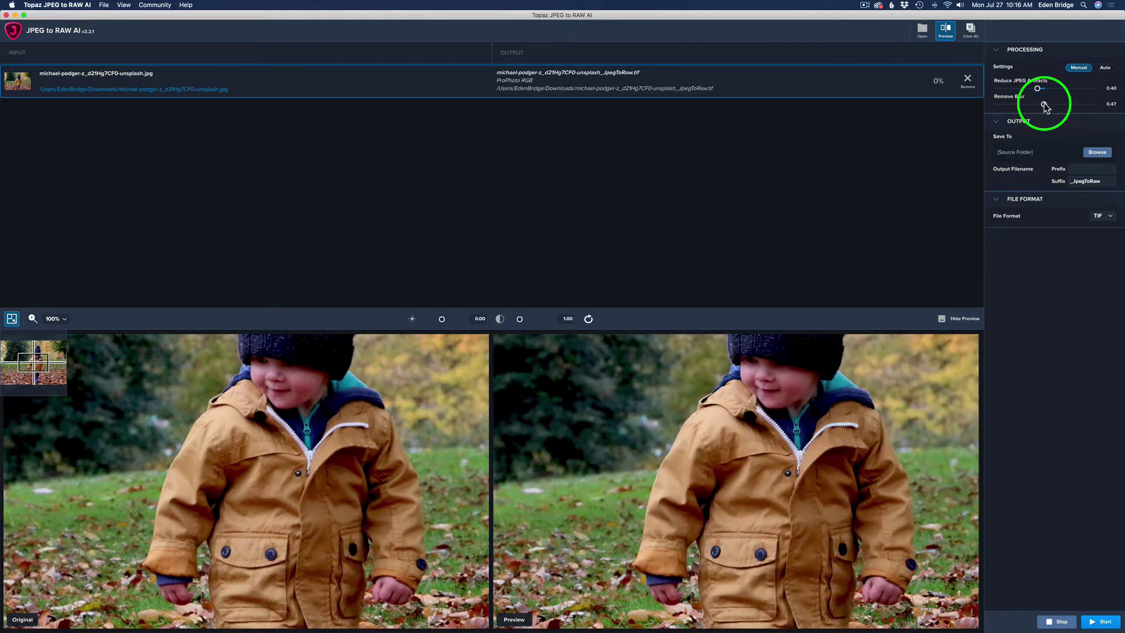
pyautogui.moveTo(1046, 107); pyautogui.dragTo(1043, 107)
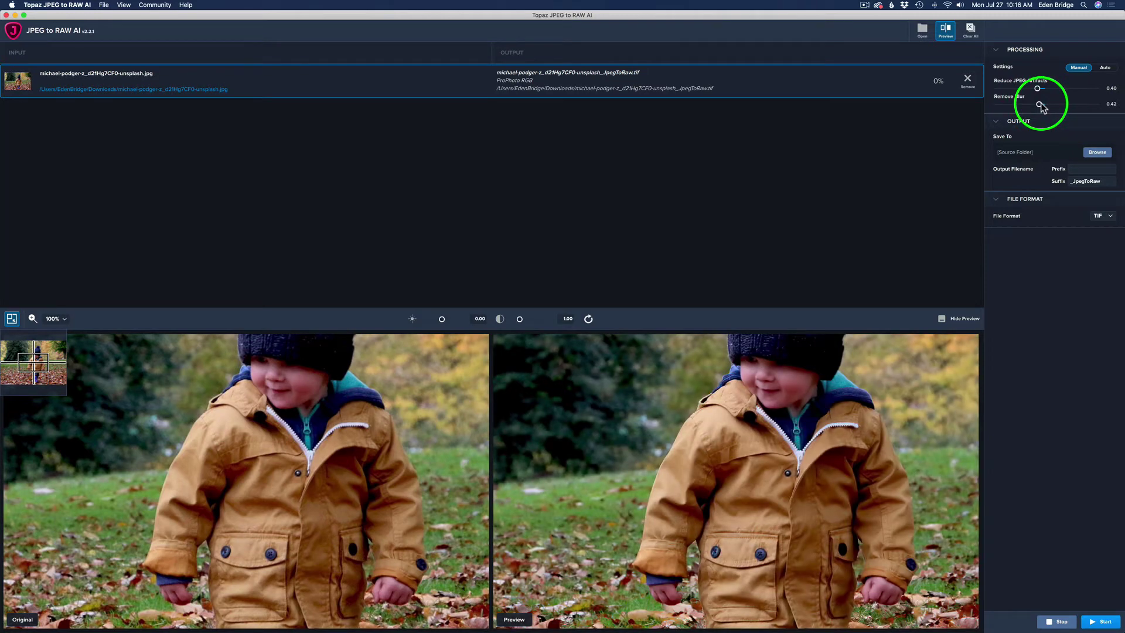
pyautogui.click(1106, 623)
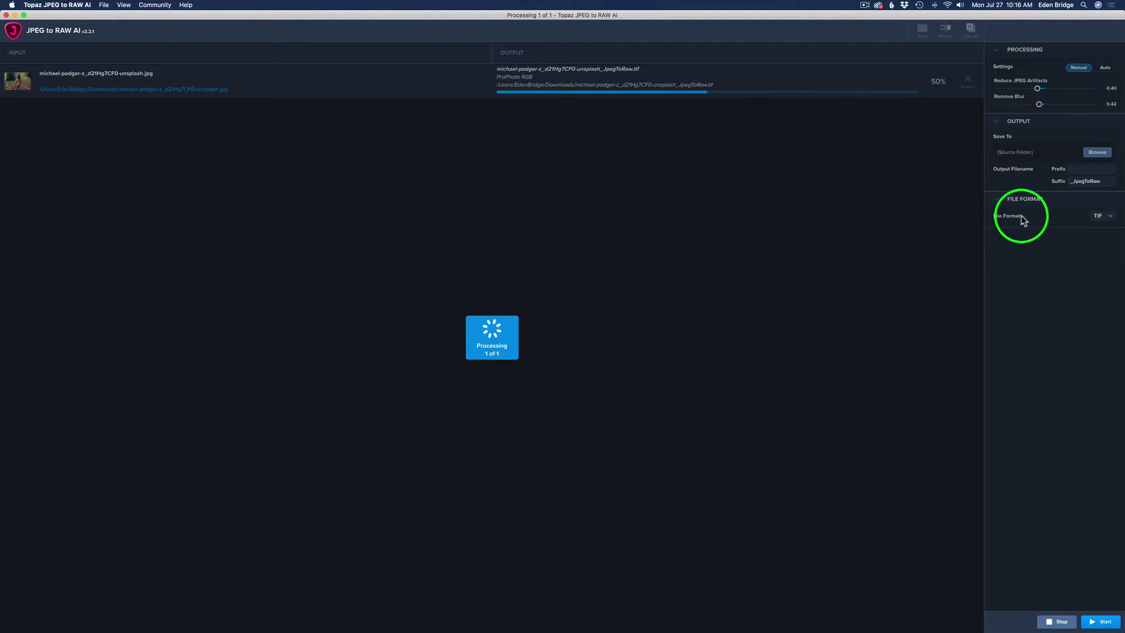
# - View the available output file formats
pyautogui.click(1112, 218)
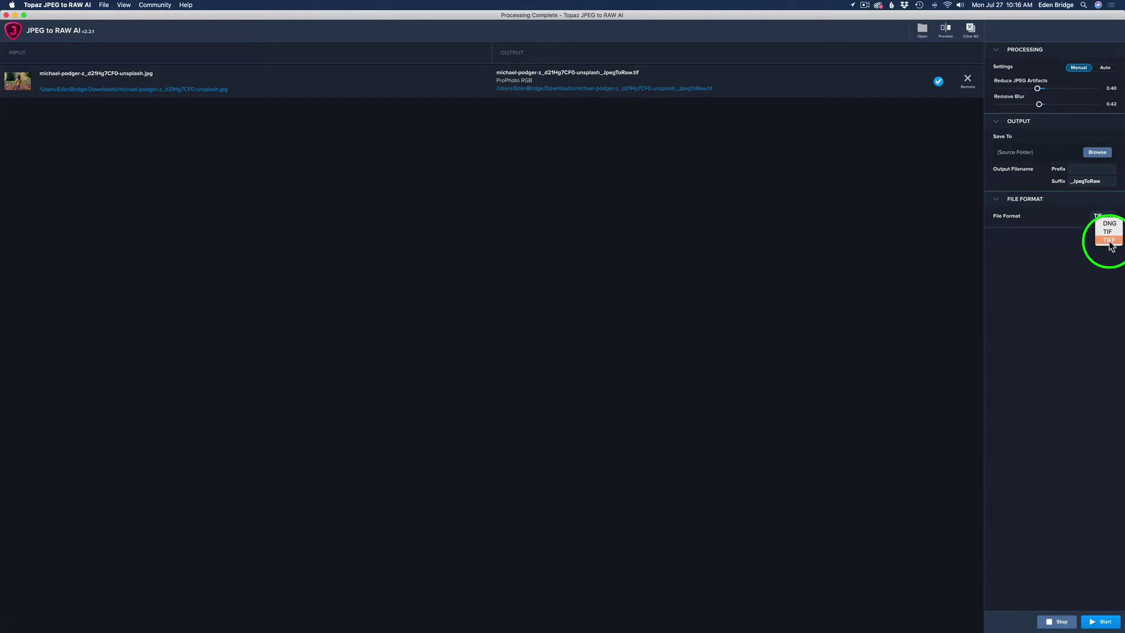
pyautogui.click(1073, 221)
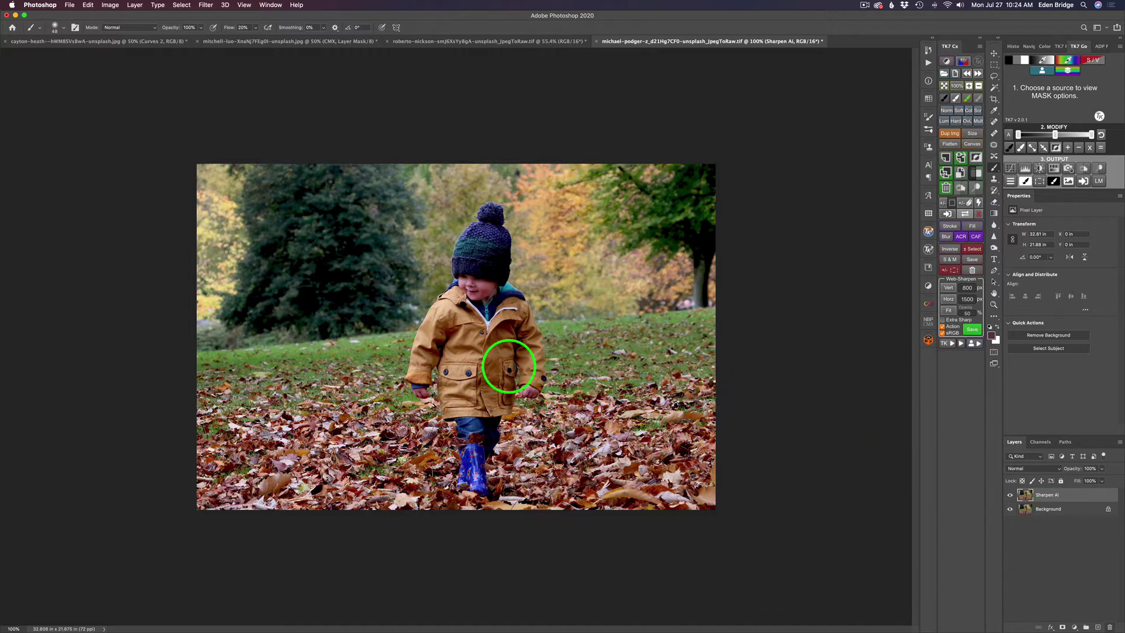
# - Switch to Photoshop and send the child photo's Sharpen AI layer to the Topaz Sharpen AI filter
pyautogui.moveTo(1065, 497); pyautogui.dragTo(1034, 499)
pyautogui.scroll(5, 408, 289)
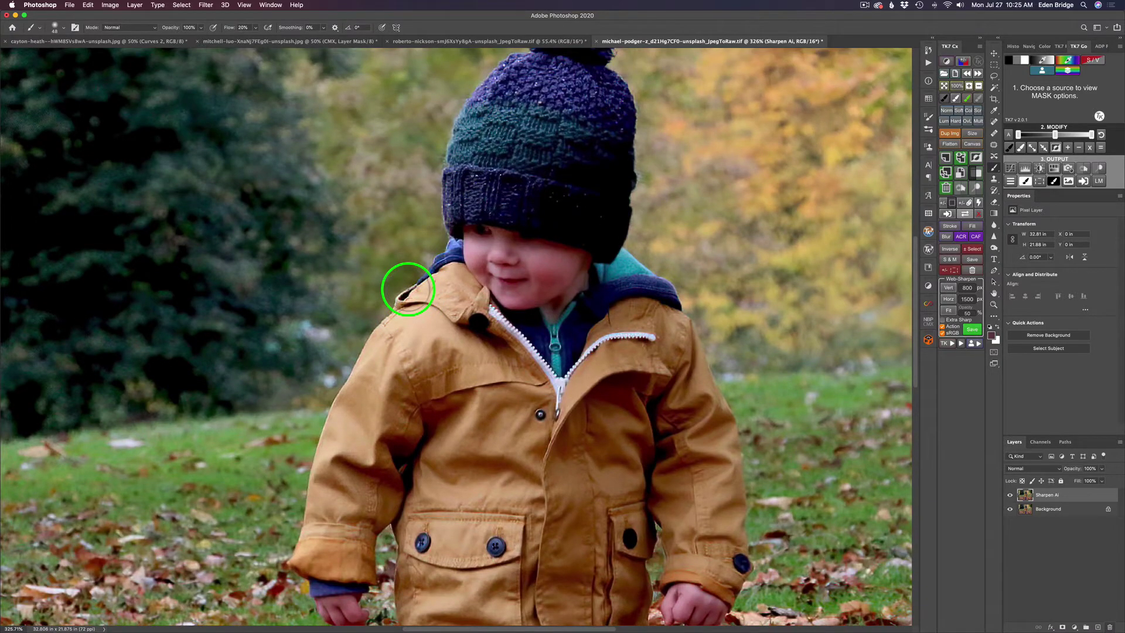
pyautogui.scroll(-5, 409, 289)
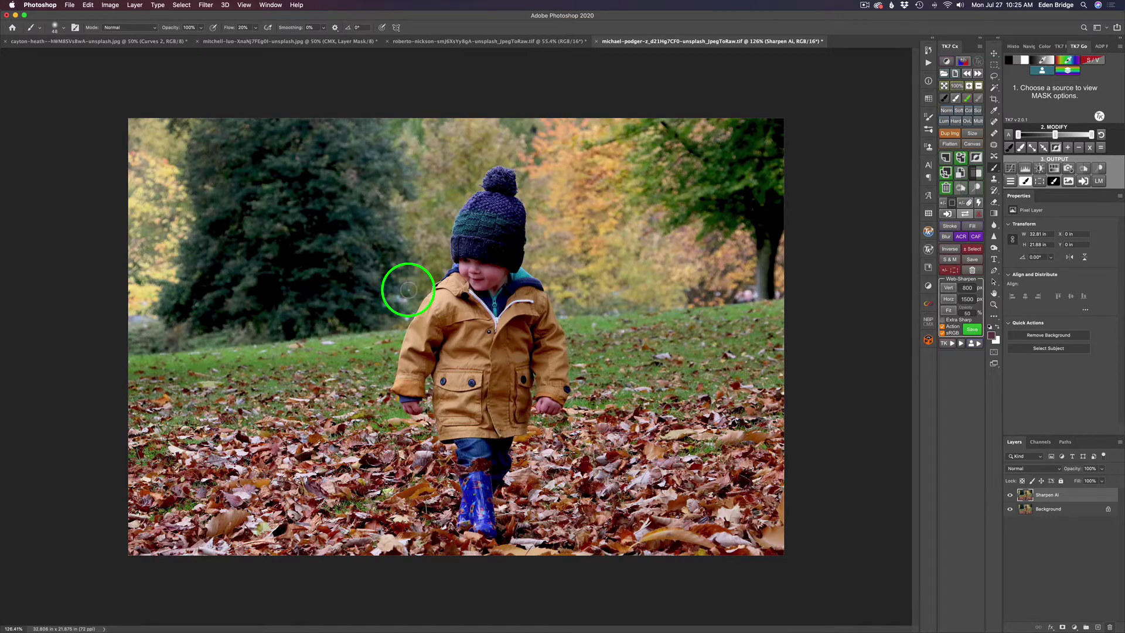
pyautogui.click(206, 5)
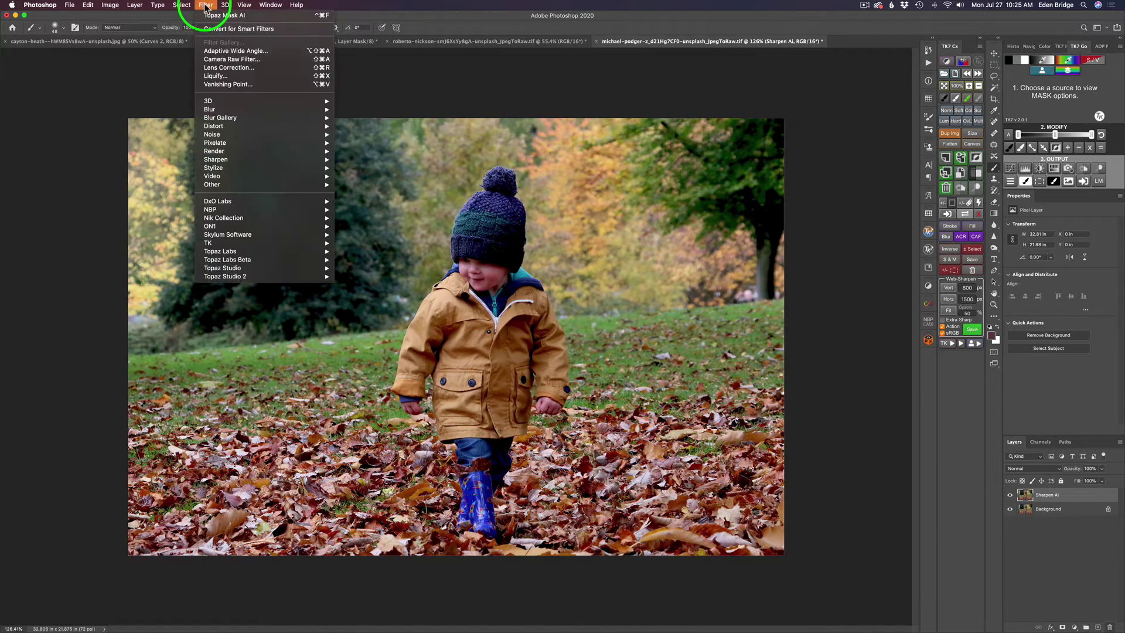
pyautogui.moveTo(276, 251)
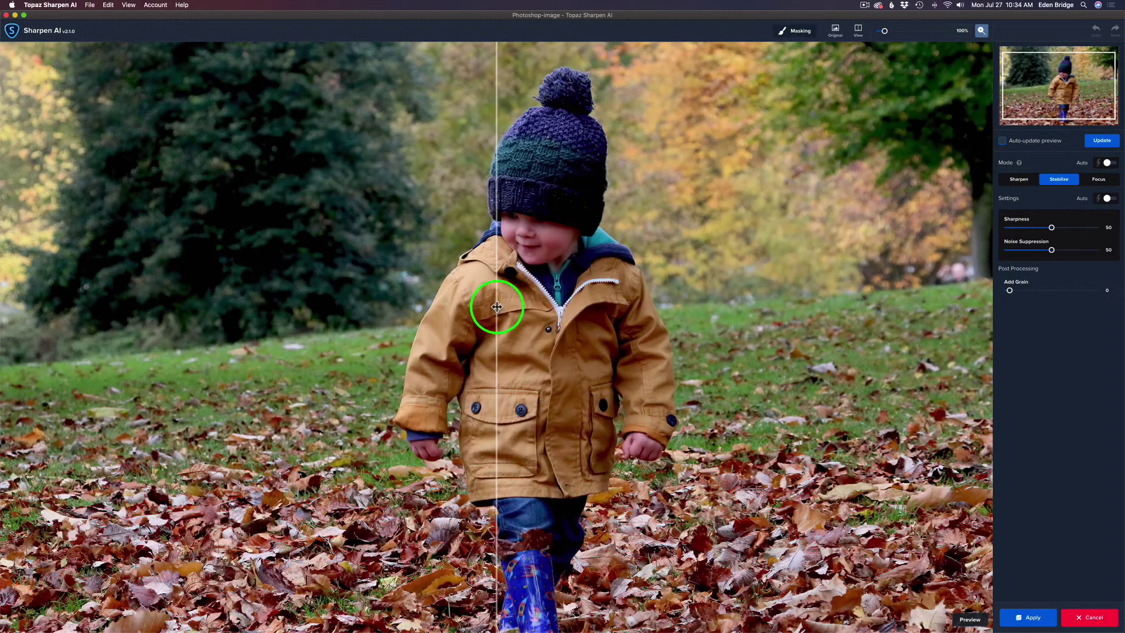
# - Turn on automatic mode, auto-update preview and automatic settings, compare before and after, and apply the sharpening
pyautogui.moveTo(497, 307); pyautogui.dragTo(440, 304)
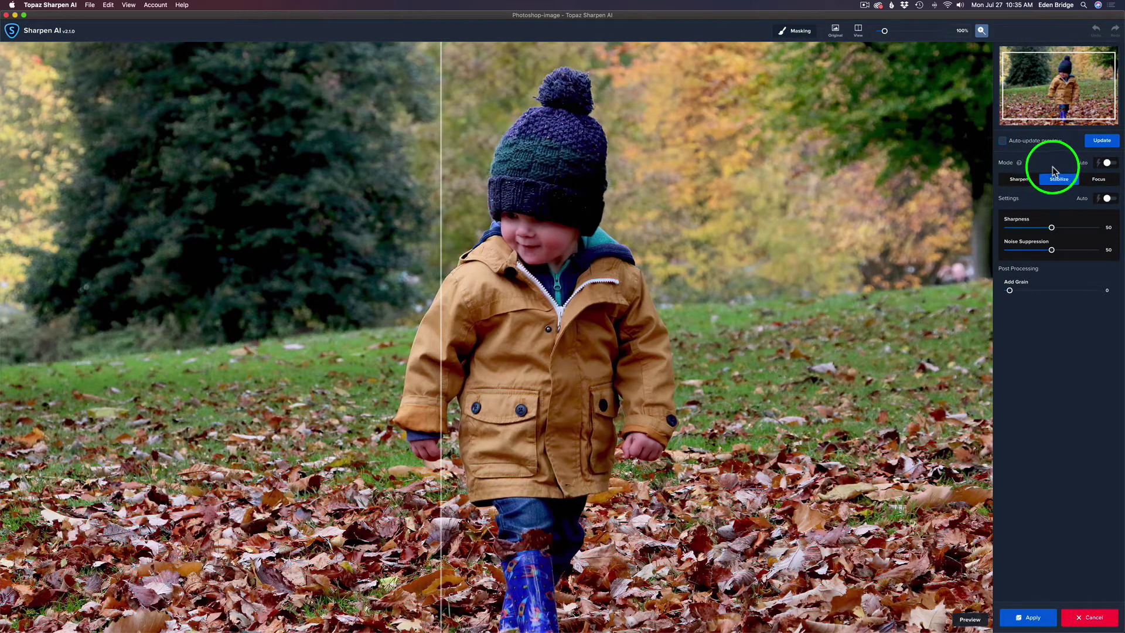
pyautogui.click(1108, 163)
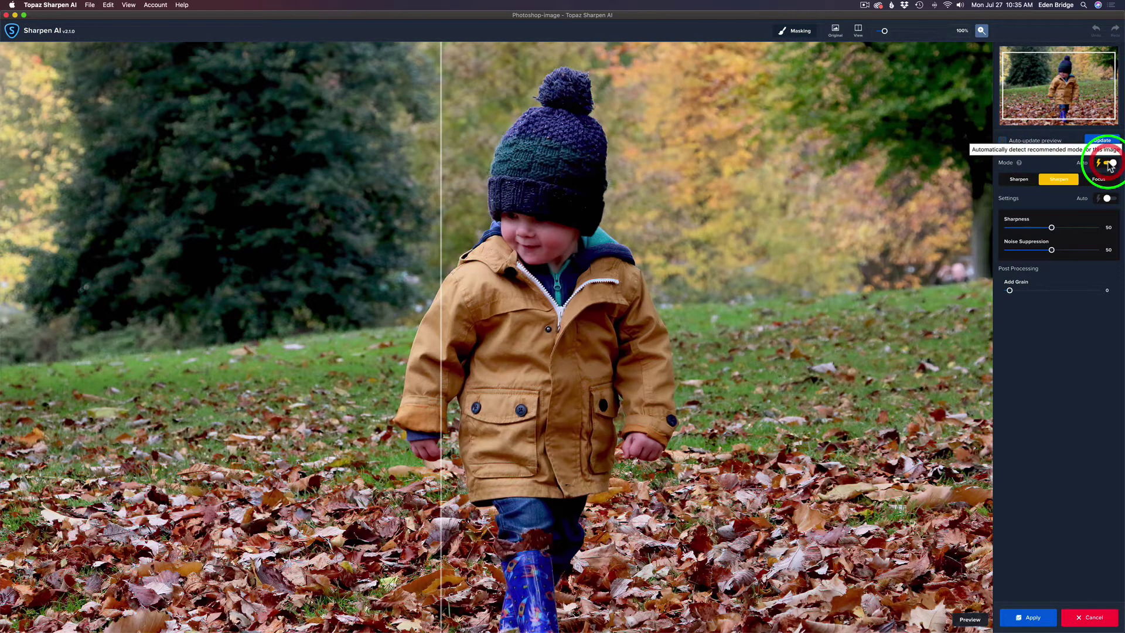
pyautogui.click(1002, 141)
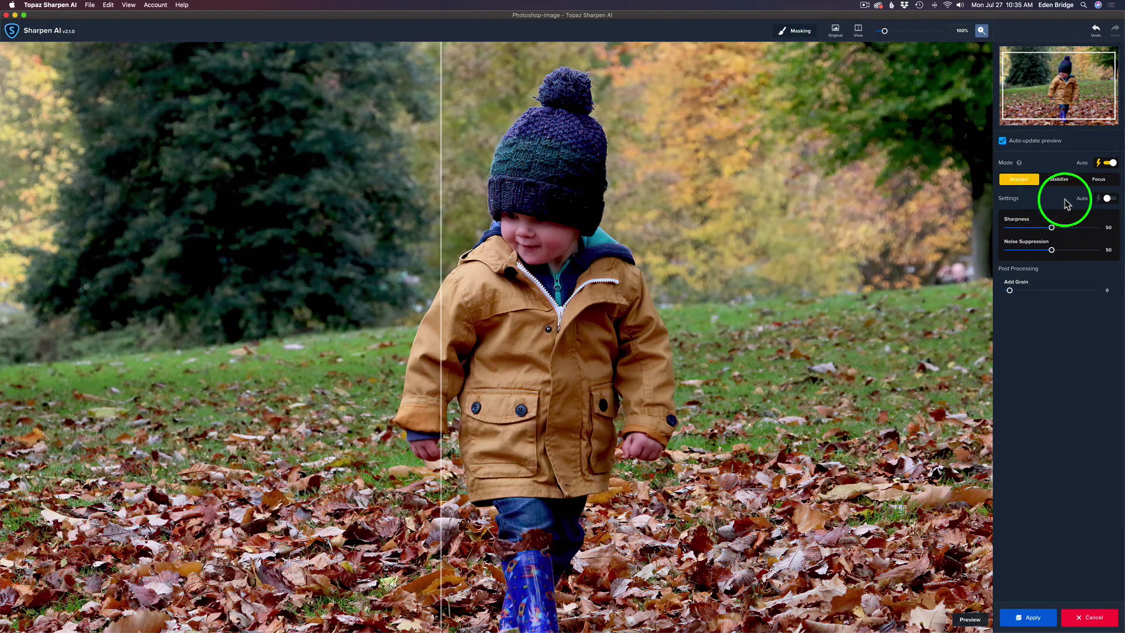
pyautogui.click(1108, 200)
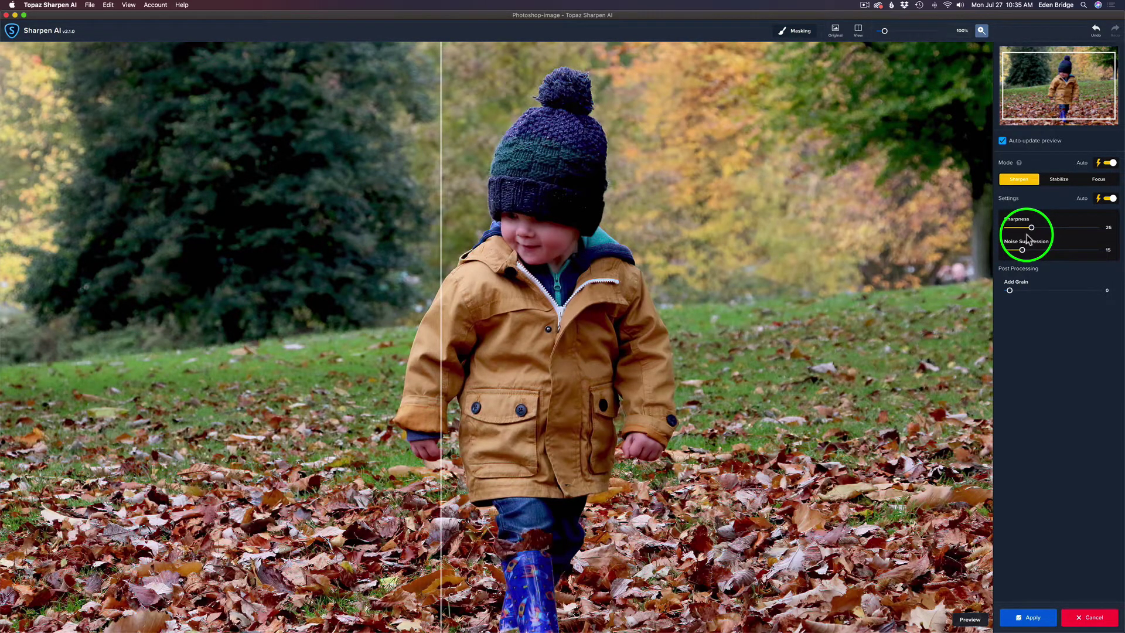
pyautogui.moveTo(440, 238); pyautogui.dragTo(392, 181)
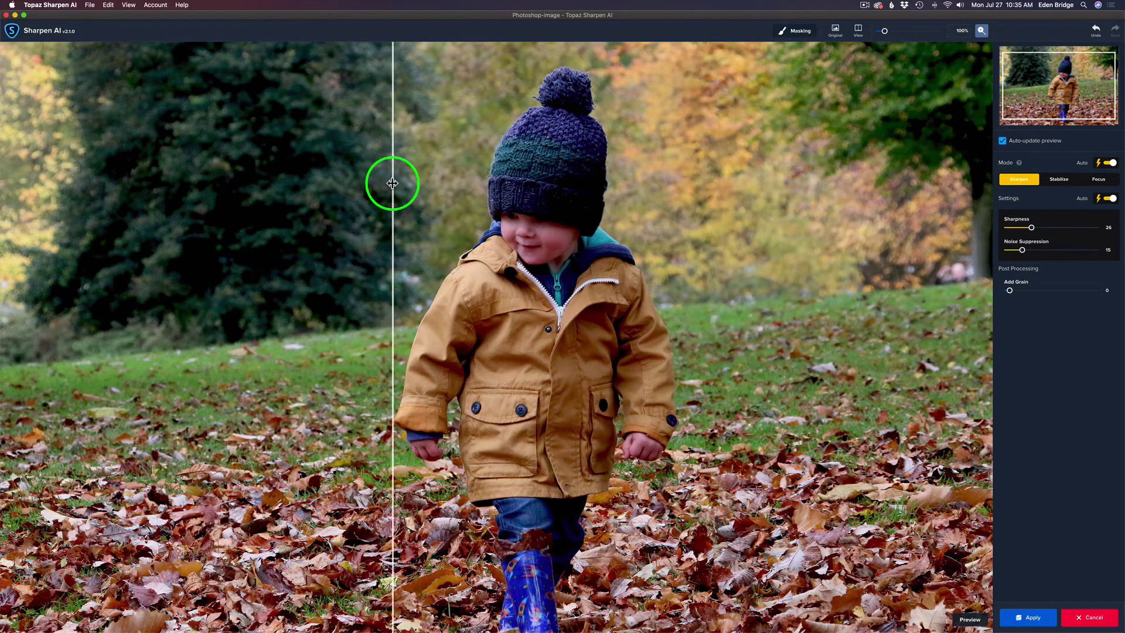
pyautogui.click(1030, 616)
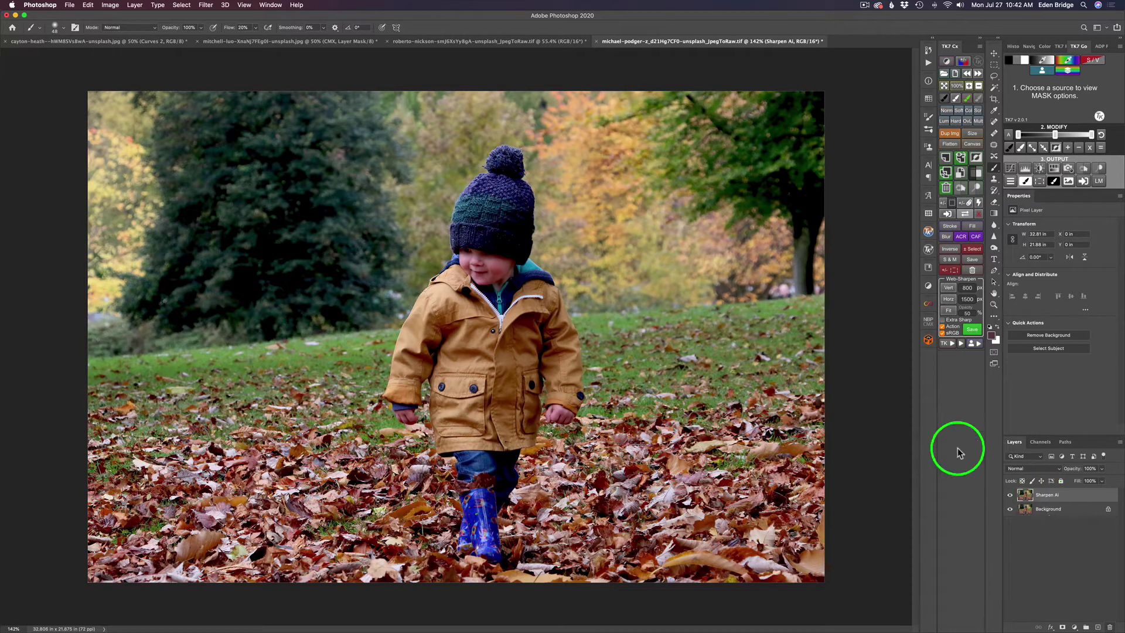
# - Send the sharpened layer to Topaz Mask AI and auto-detect the child as the subject
pyautogui.click(205, 5)
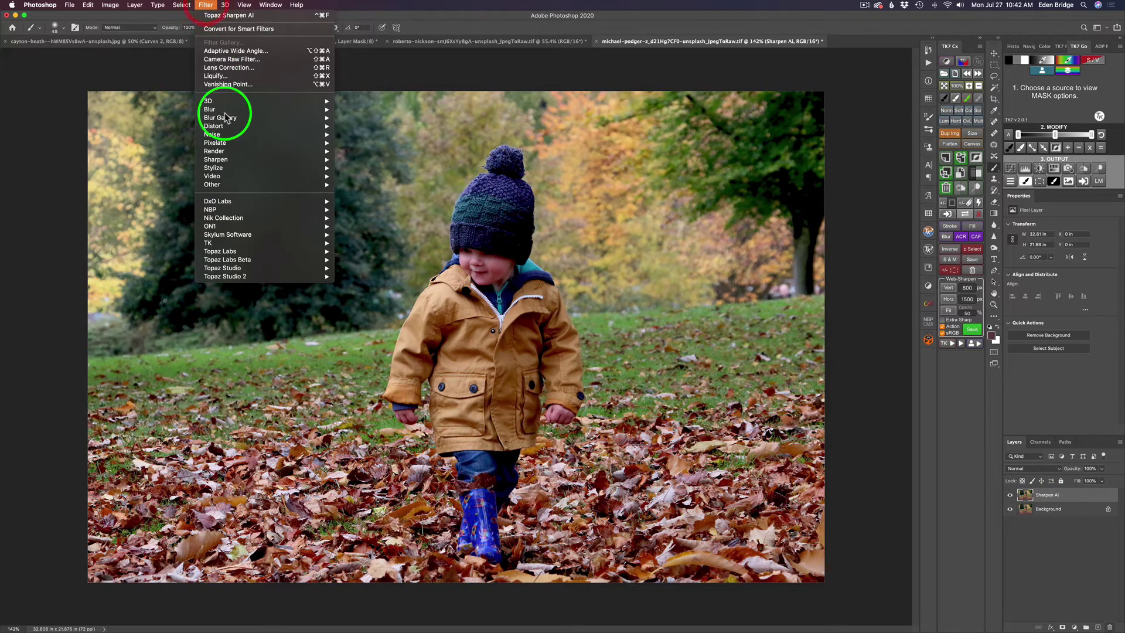
pyautogui.moveTo(259, 251)
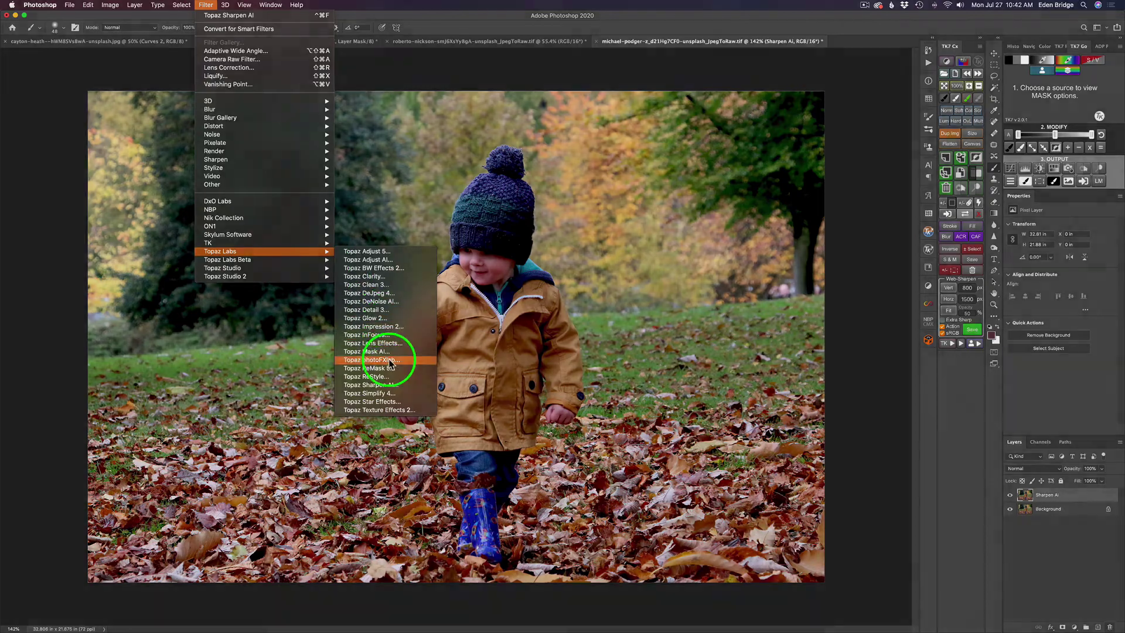
pyautogui.click(368, 351)
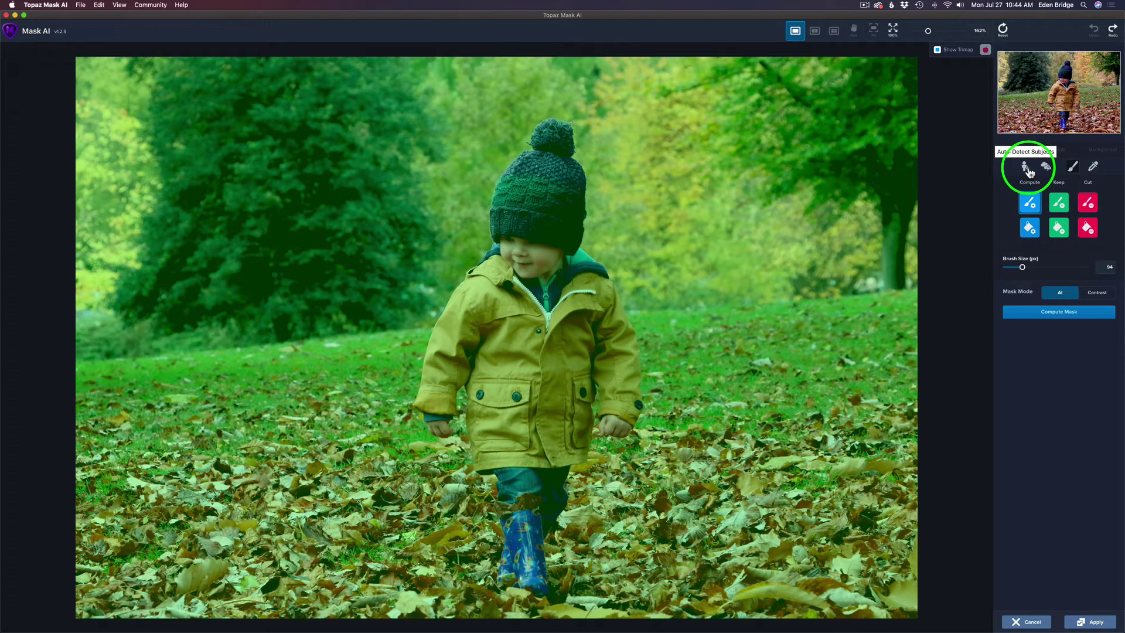
pyautogui.click(1027, 169)
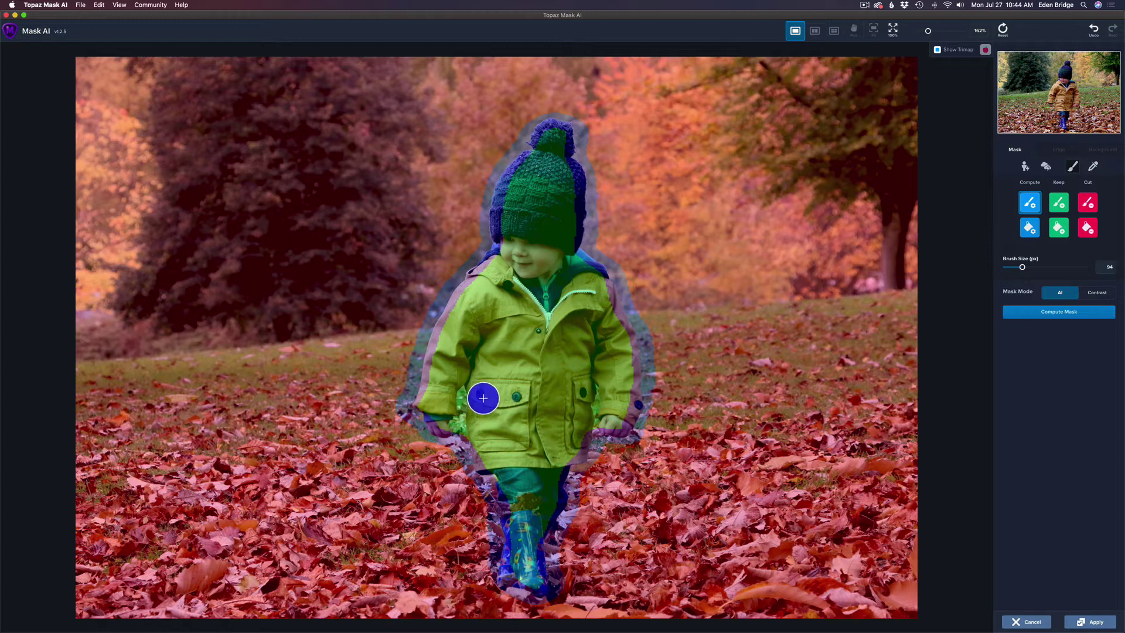
# - Mark the gaps between the child's arms and coat as compute areas with a 50 px brush, and compute the mask in AI mode
pyautogui.press('[')
pyautogui.press('[')
pyautogui.press('[')
pyautogui.press('[')
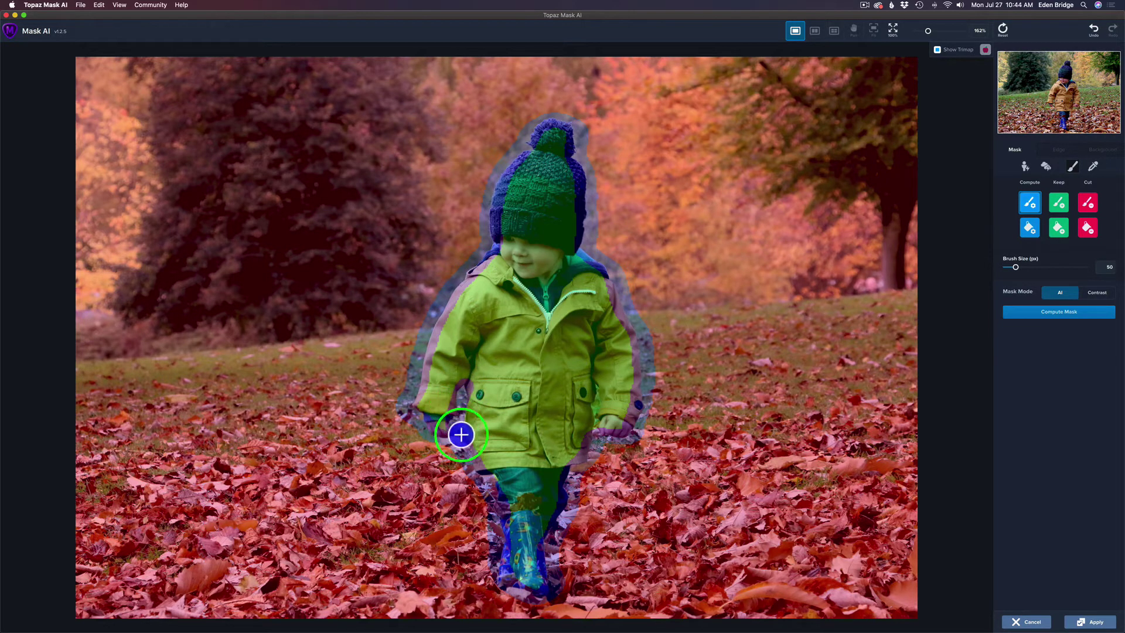
pyautogui.click(463, 422)
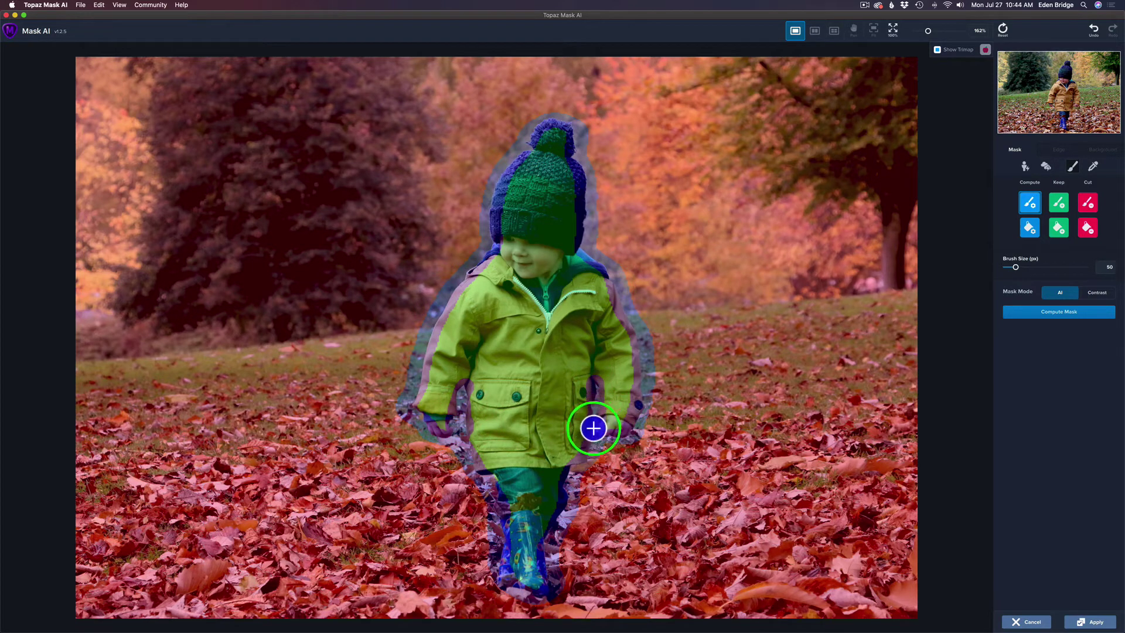
pyautogui.click(596, 421)
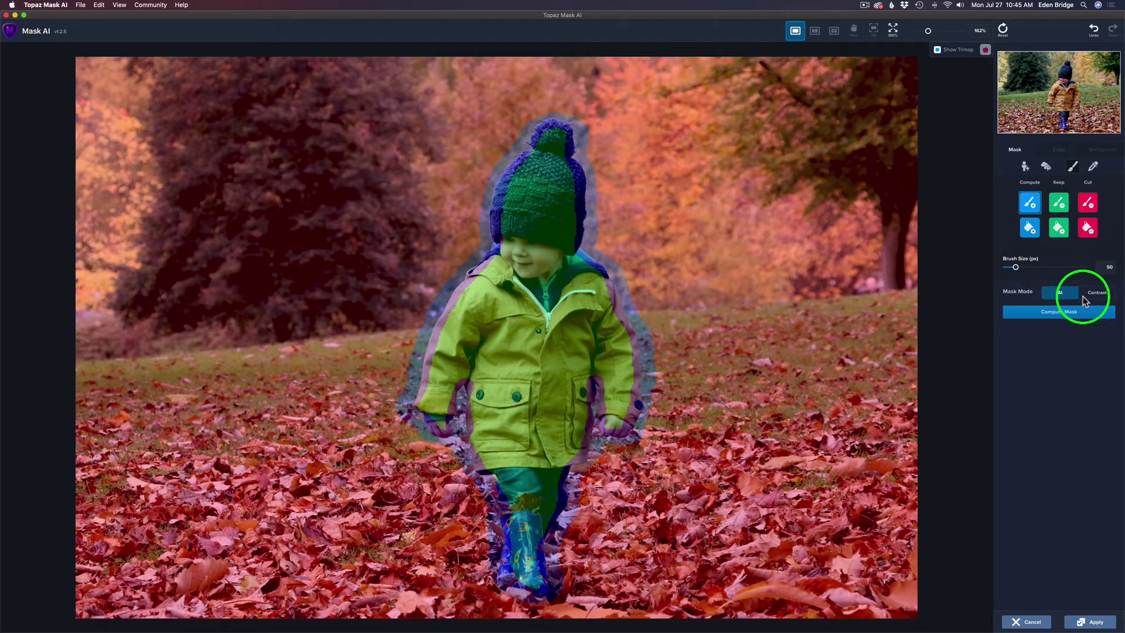
pyautogui.click(1053, 311)
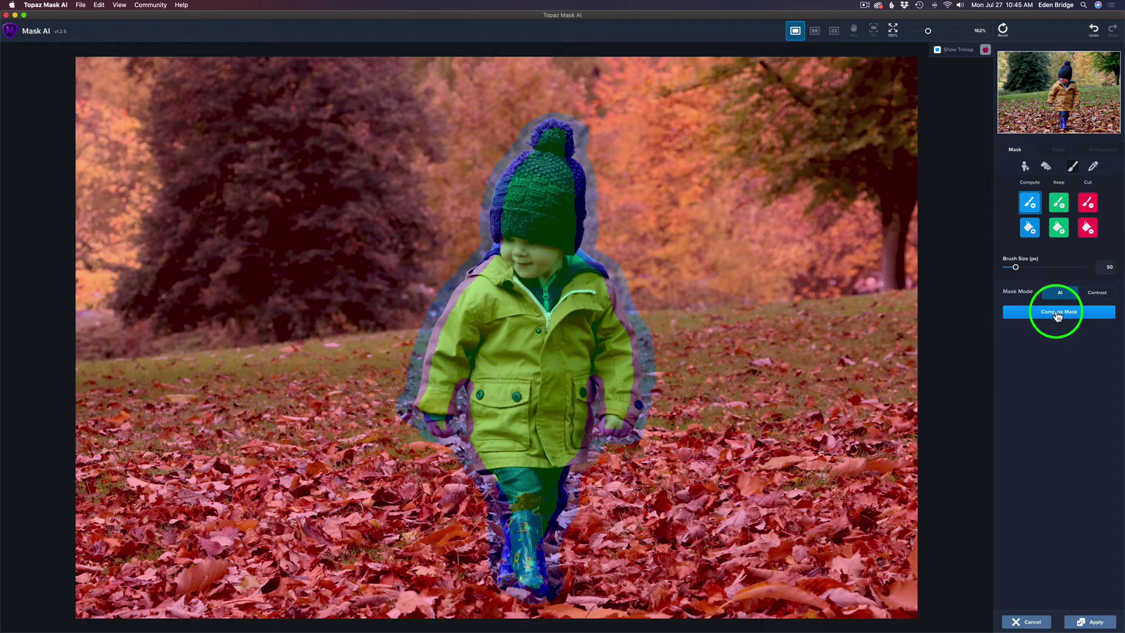
pyautogui.click(1055, 314)
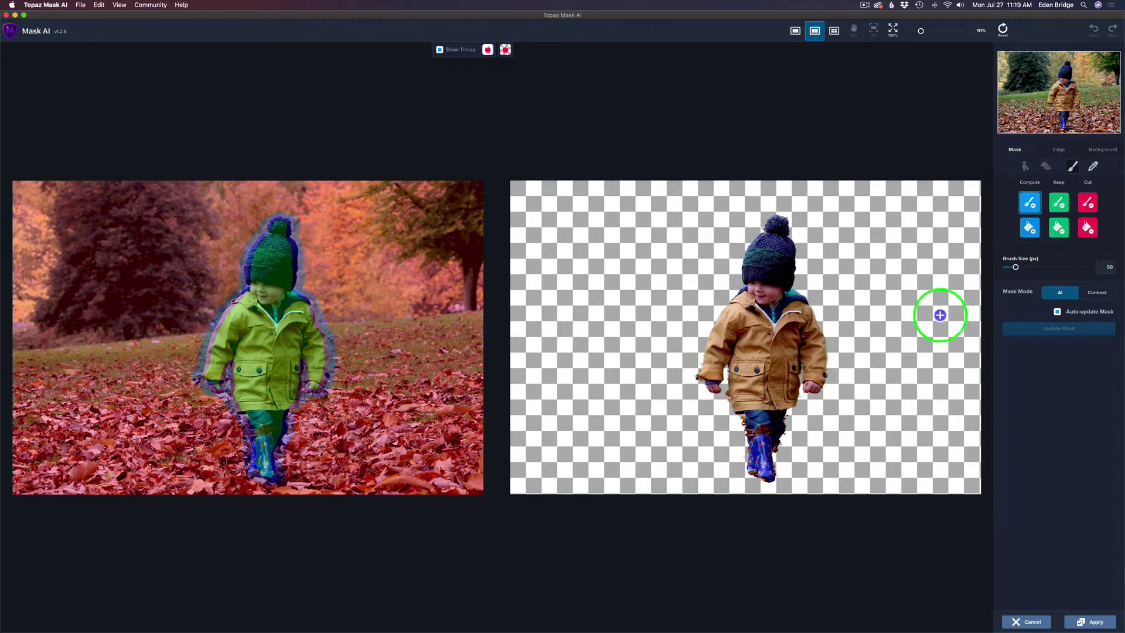
# - Blur the background behind the child with a strength of 25
pyautogui.click(1104, 151)
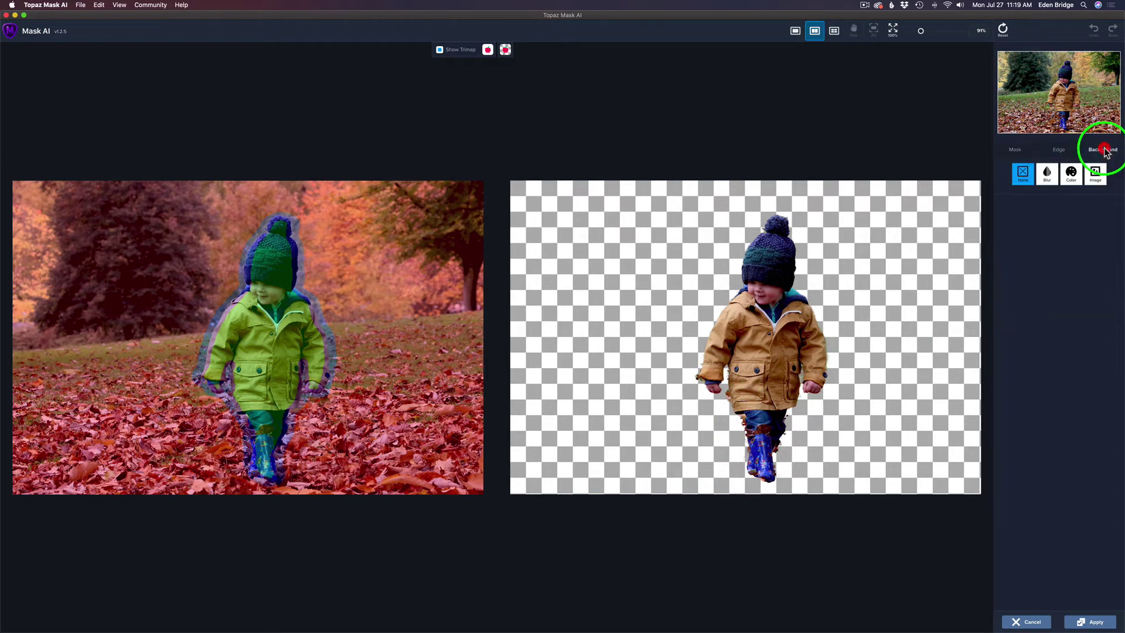
pyautogui.click(1048, 174)
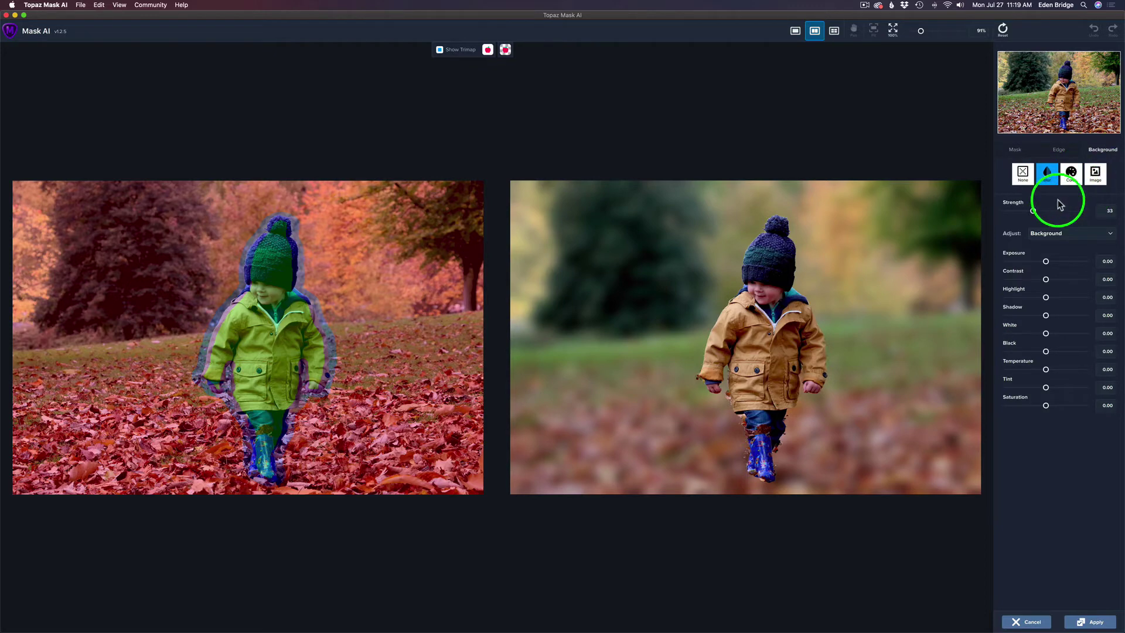
pyautogui.moveTo(1029, 212)
pyautogui.mouseDown()
pyautogui.moveTo(1041, 214)
pyautogui.moveTo(1028, 213)
pyautogui.mouseUp()
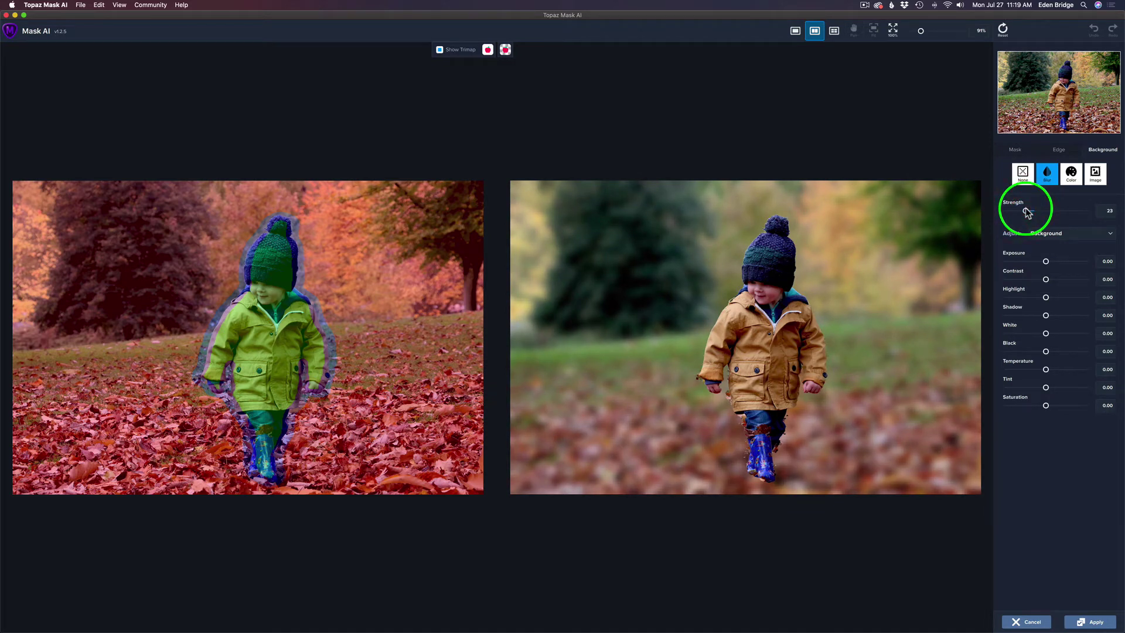
pyautogui.moveTo(1028, 213); pyautogui.dragTo(1029, 213)
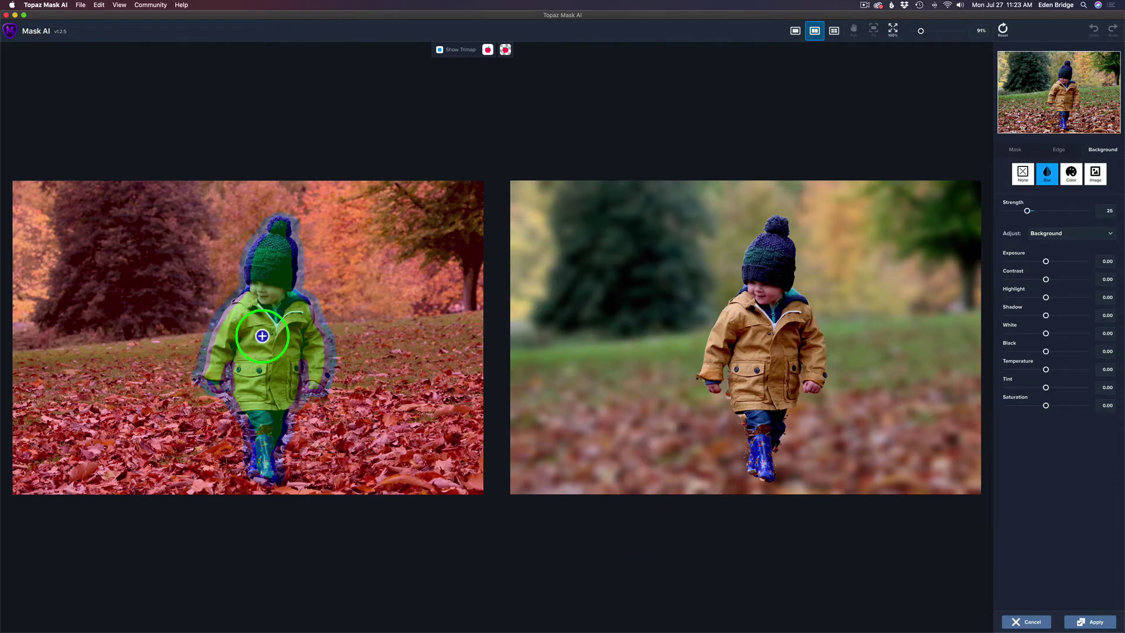
# - Hide the trimap overlay and compare the child's edges close up in the original and blurred versions
pyautogui.click(439, 51)
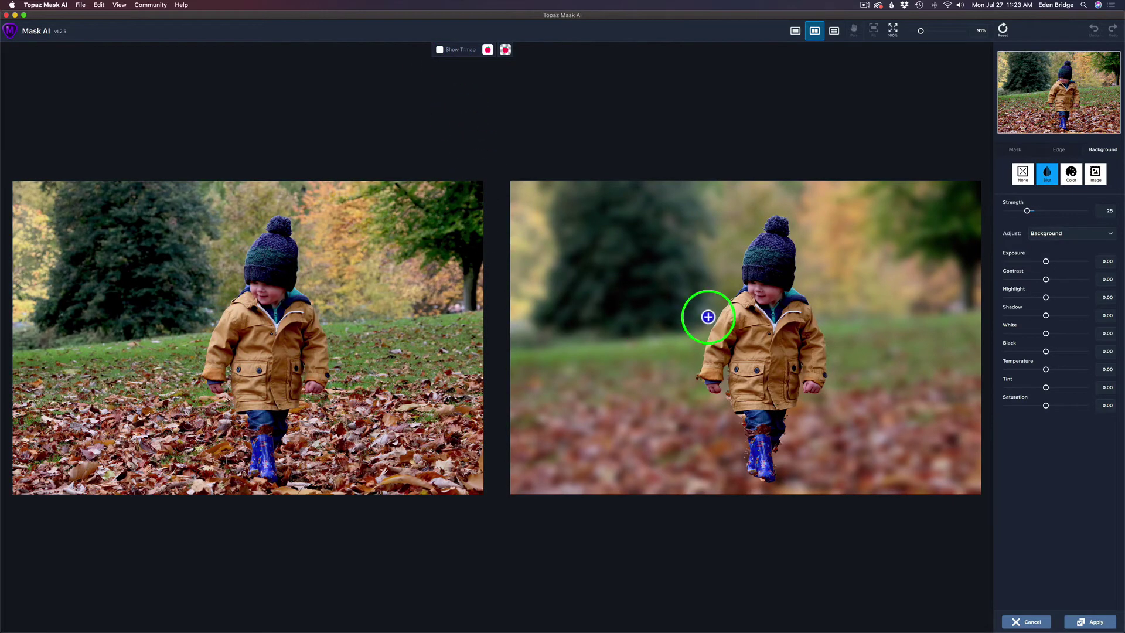
pyautogui.scroll(3, 706, 319)
pyautogui.scroll(5, 705, 320)
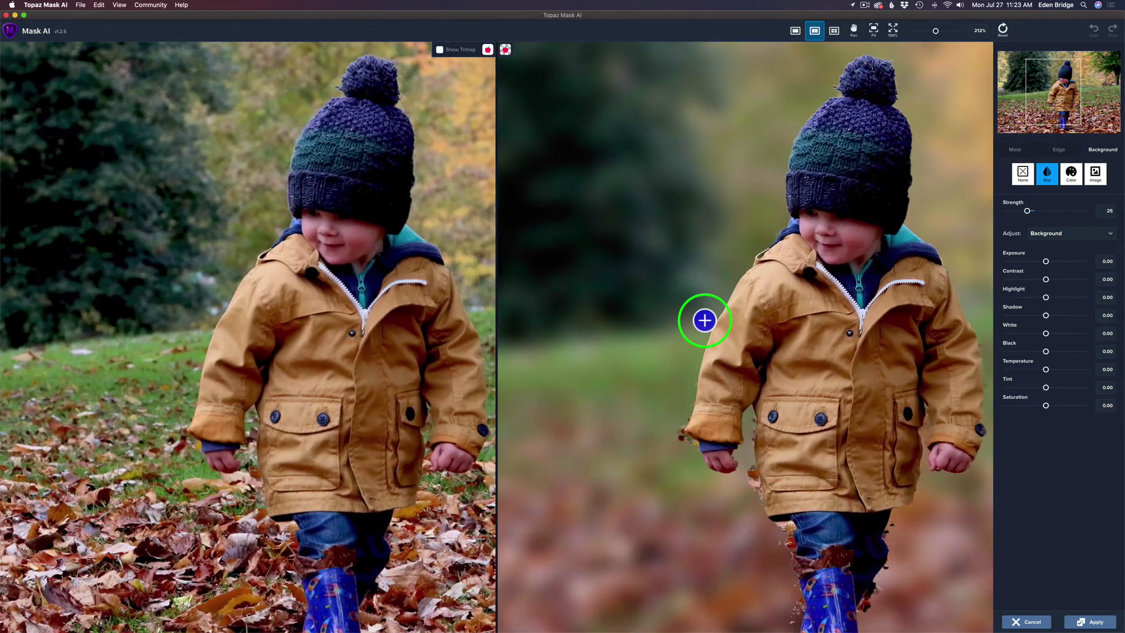
pyautogui.scroll(1, 706, 320)
pyautogui.press('space')
pyautogui.moveTo(799, 334); pyautogui.dragTo(718, 311)
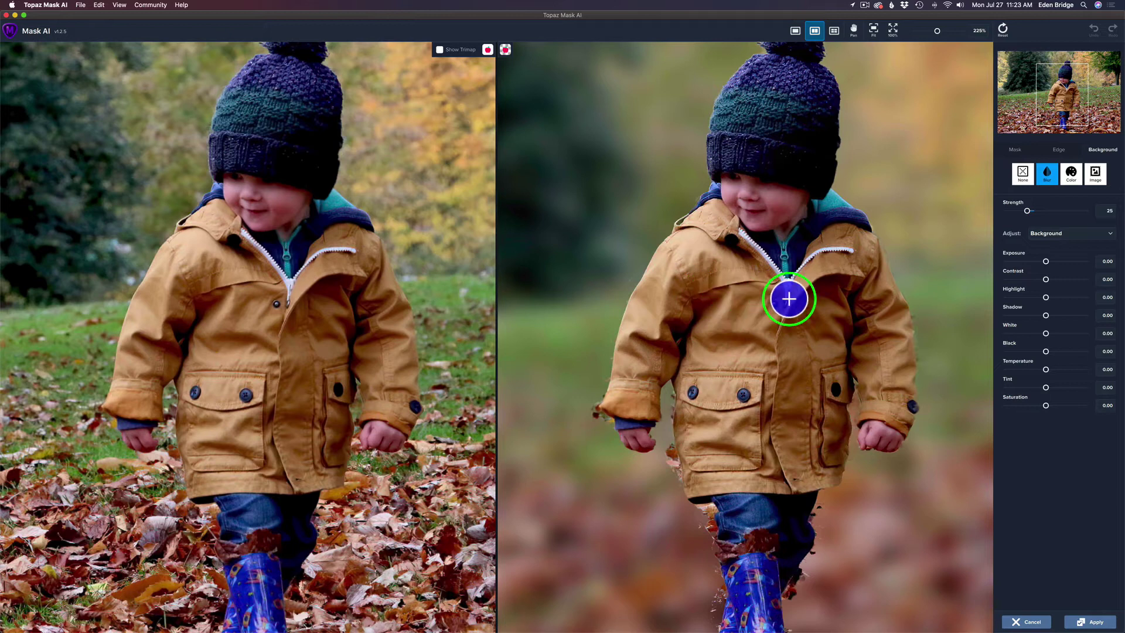
# - Cut the leftover leaves from around the cuff and hand on the picture's left side, starting with a 40 px cut brush
pyautogui.press('space')
pyautogui.moveTo(804, 243); pyautogui.dragTo(833, 231)
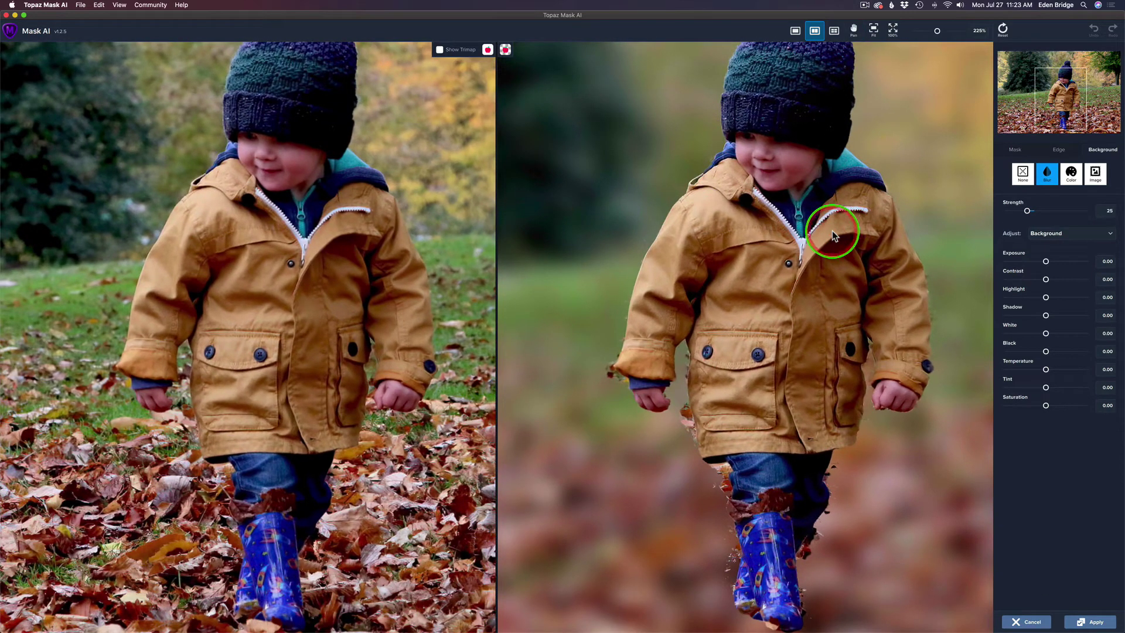
pyautogui.click(1015, 149)
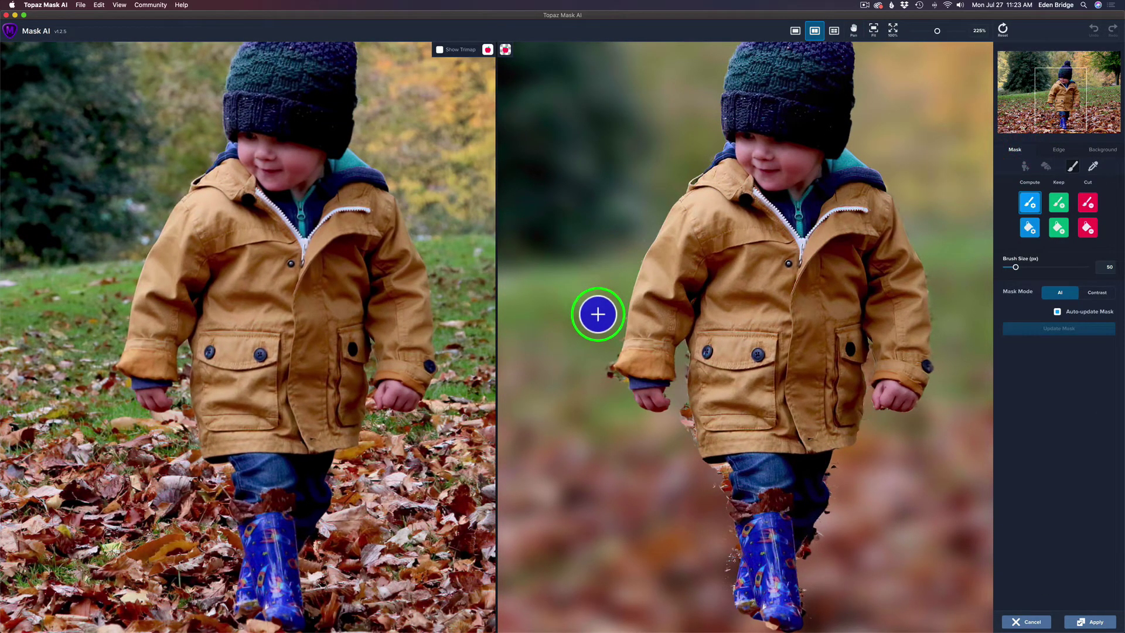
pyautogui.press('r')
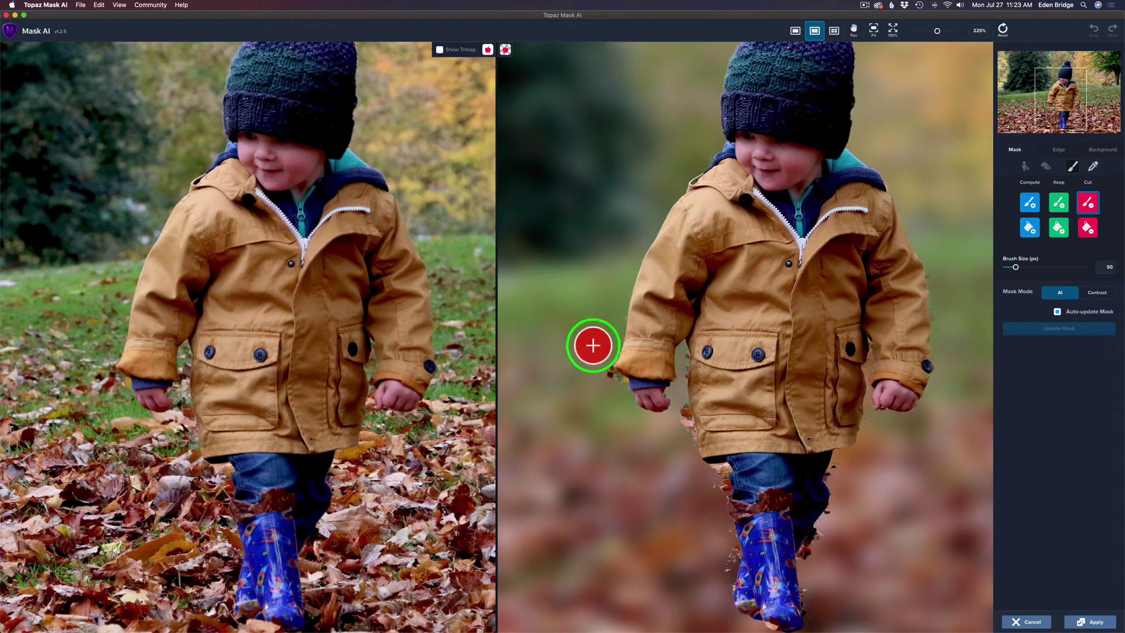
pyautogui.press('[')
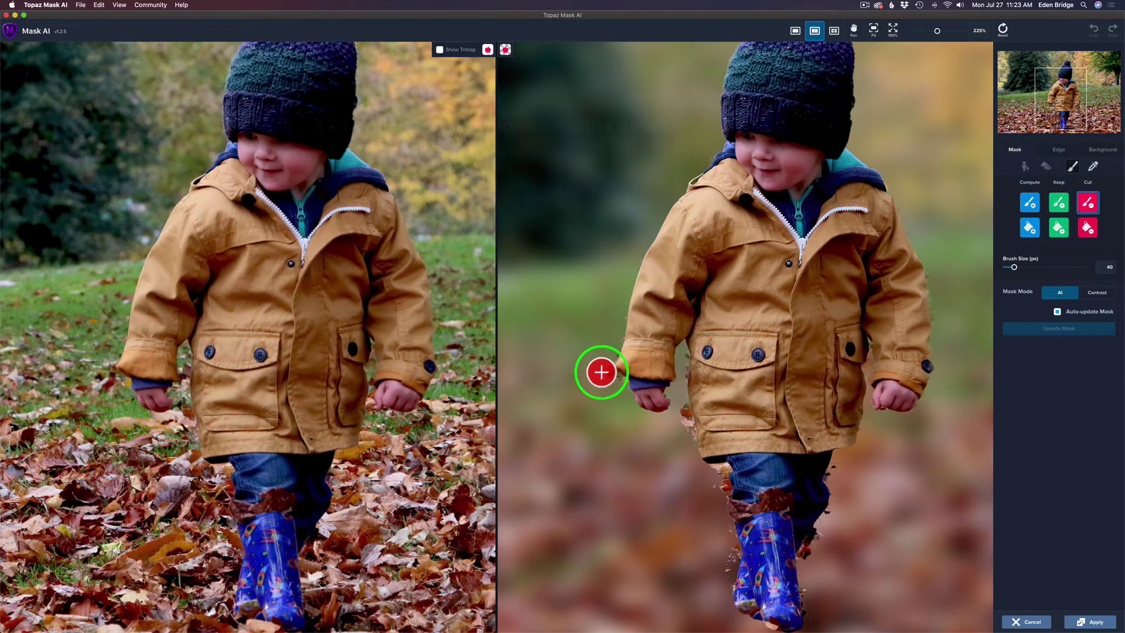
pyautogui.moveTo(608, 358)
pyautogui.mouseDown()
pyautogui.moveTo(592, 392)
pyautogui.moveTo(621, 297)
pyautogui.moveTo(599, 356)
pyautogui.moveTo(606, 411)
pyautogui.moveTo(662, 441)
pyautogui.moveTo(680, 402)
pyautogui.moveTo(691, 449)
pyautogui.mouseUp()
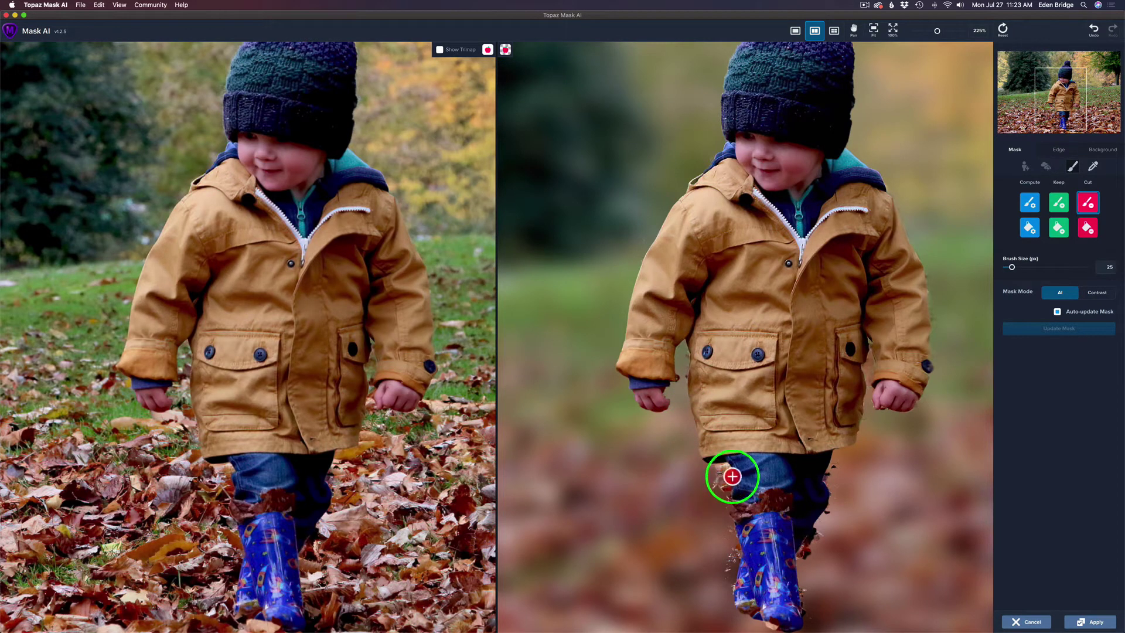
# - Cut the leftover background from the gap between that sleeve and the coat with a cut brush reduced to 20 px
pyautogui.press('[')
pyautogui.press('[')
pyautogui.press('[')
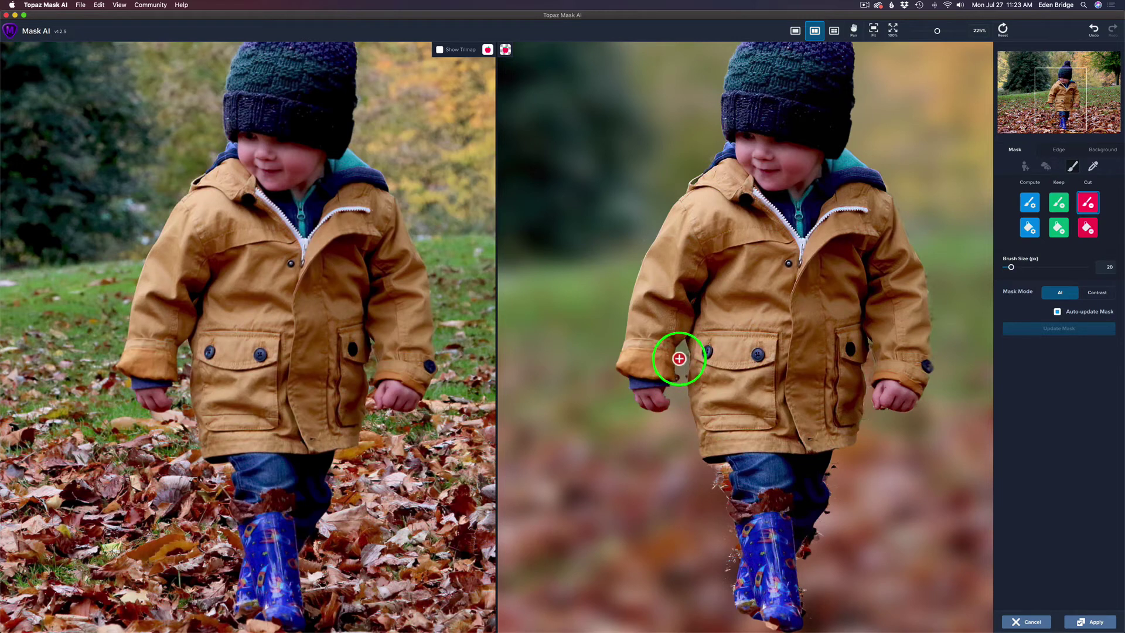
pyautogui.moveTo(683, 355)
pyautogui.mouseDown()
pyautogui.moveTo(682, 346)
pyautogui.moveTo(684, 384)
pyautogui.mouseUp()
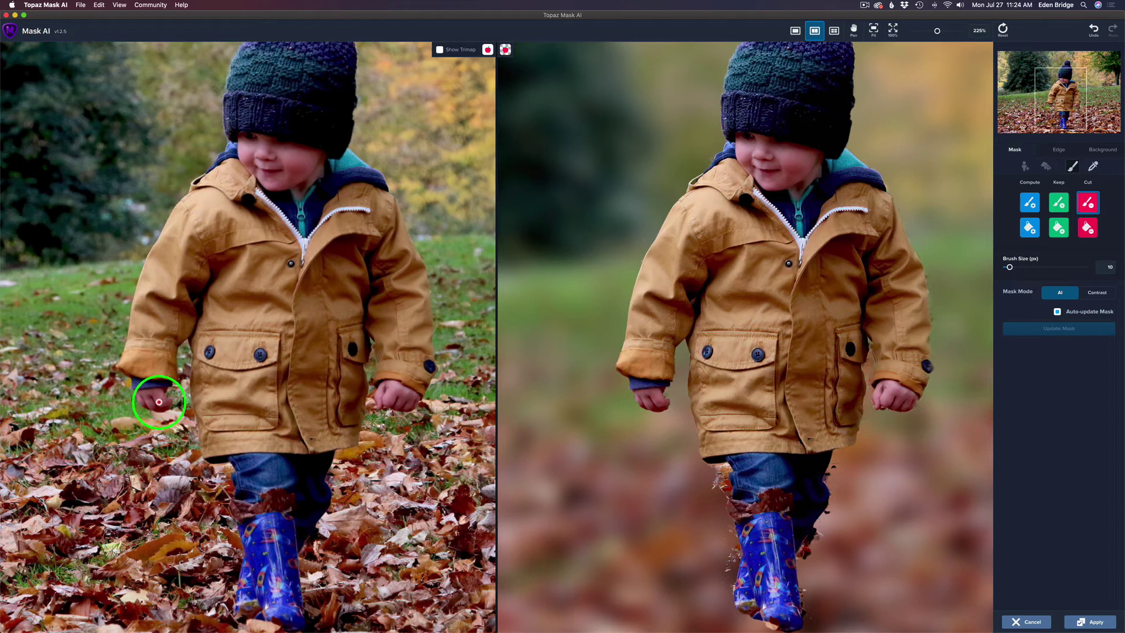
# - Refine the mask around the fingers of that hand with a 10 px brush, alternating keep and cut strokes
pyautogui.press('k')
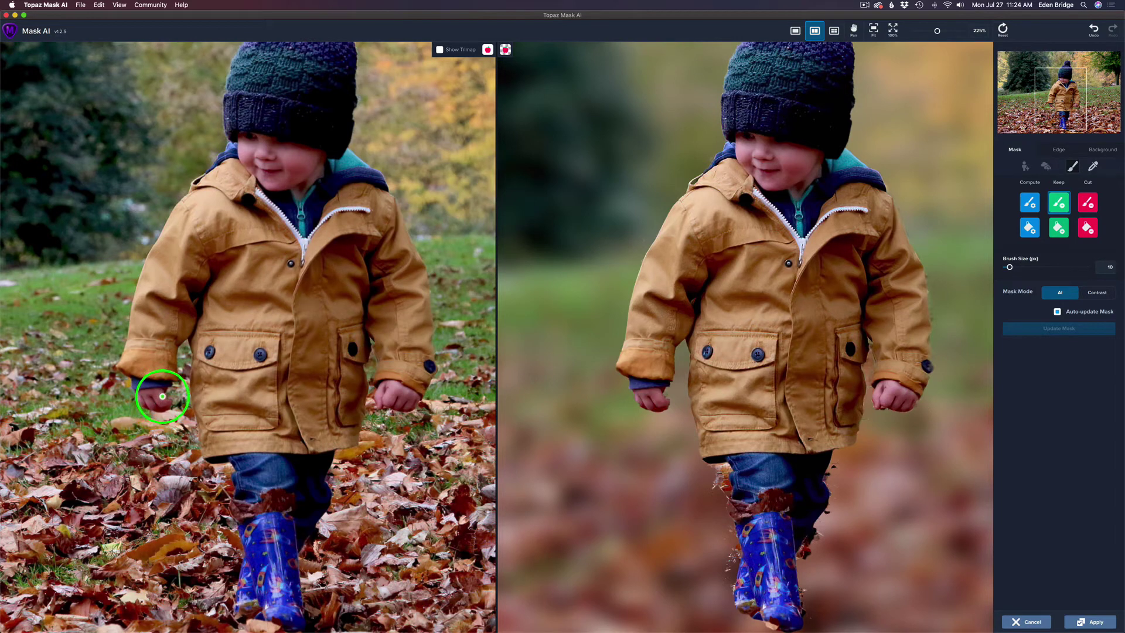
pyautogui.moveTo(168, 404); pyautogui.dragTo(164, 406)
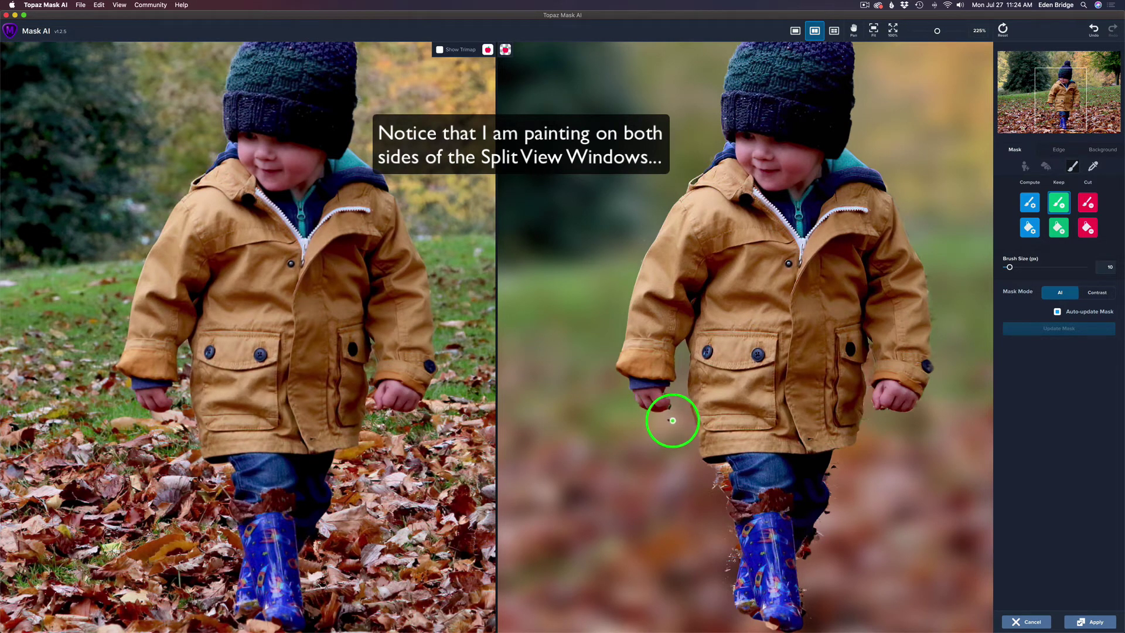
pyautogui.press('r')
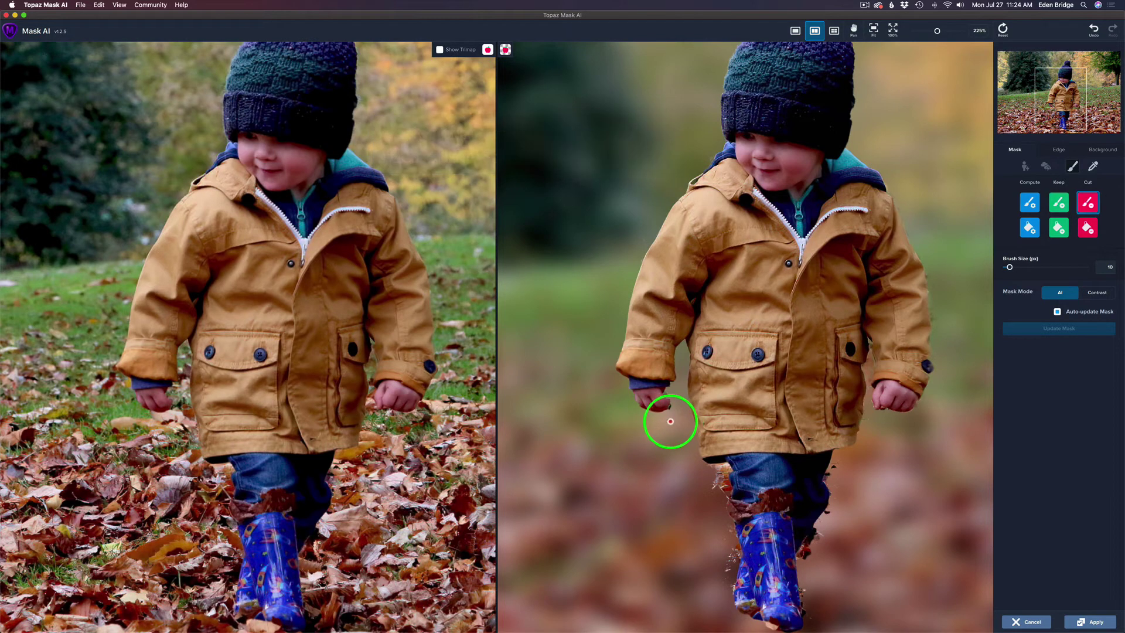
pyautogui.click(670, 420)
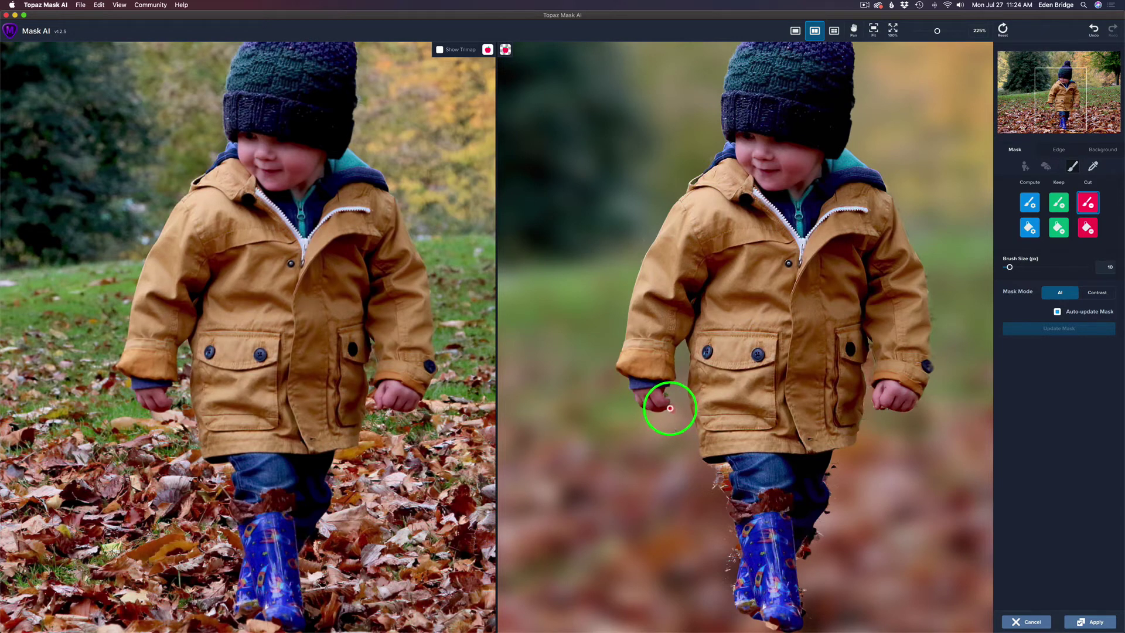
pyautogui.click(670, 409)
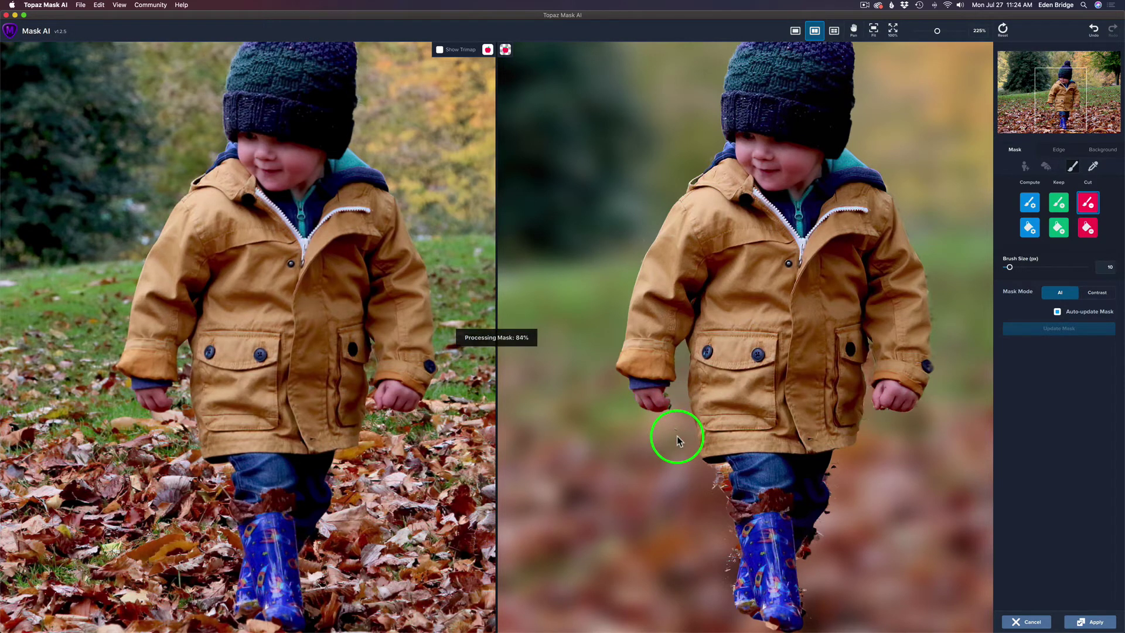
pyautogui.click(677, 431)
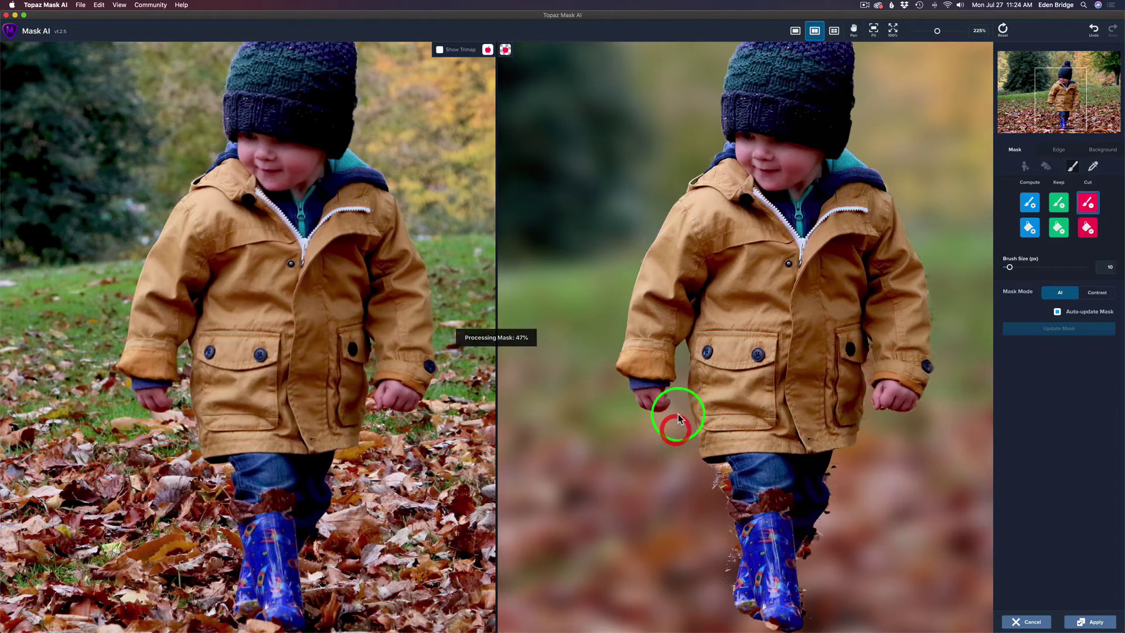
pyautogui.click(672, 394)
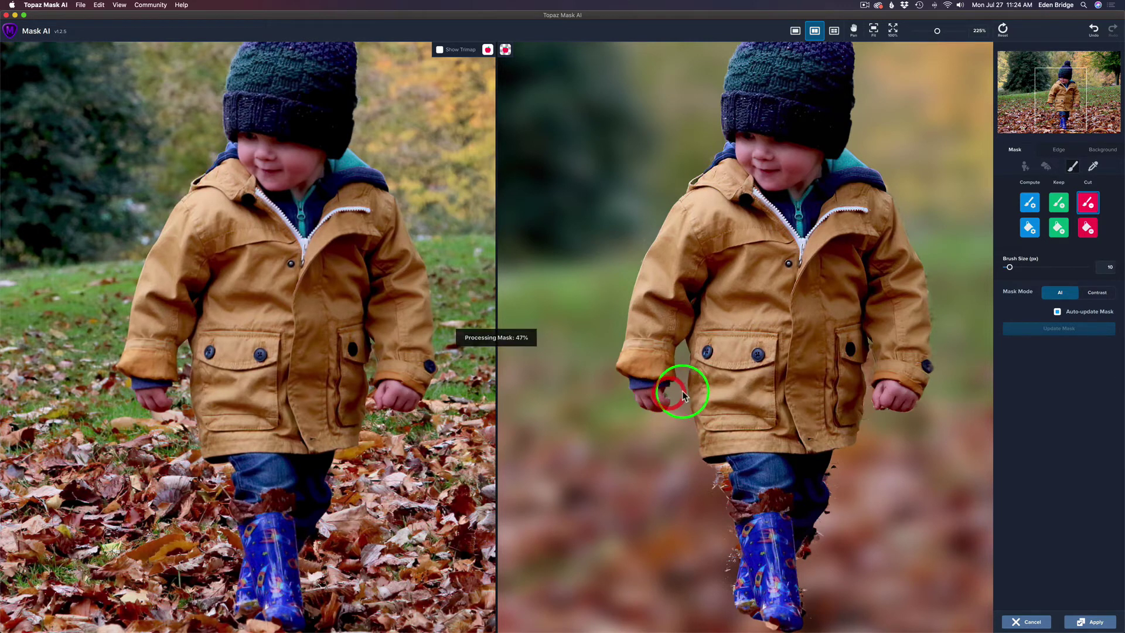
pyautogui.click(680, 396)
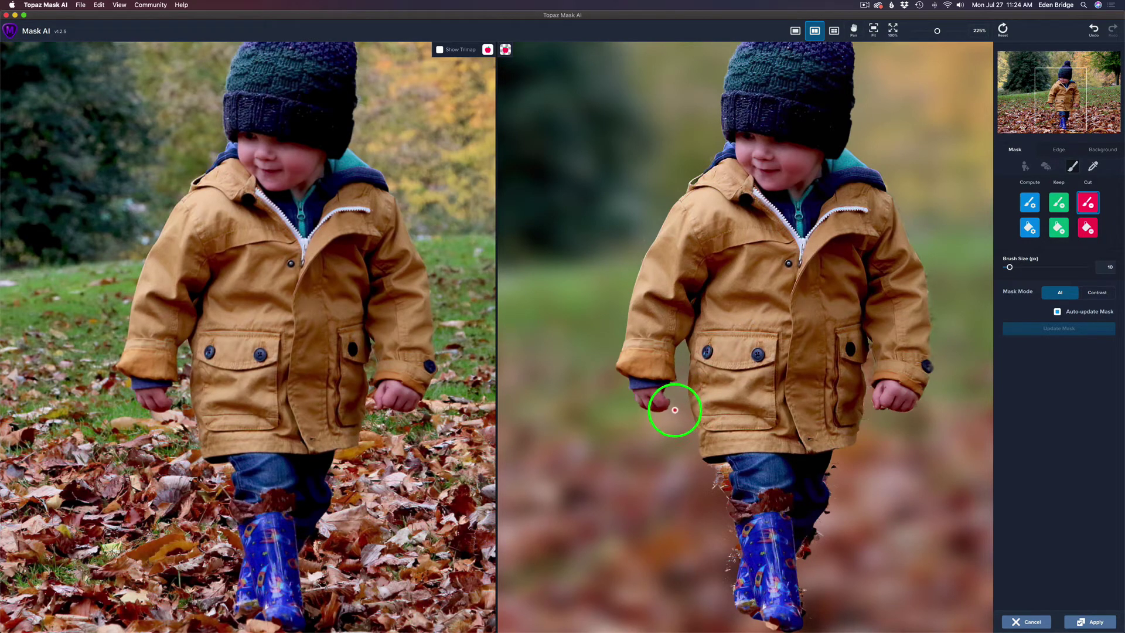
# - Clean the coat edge and the gap beside the child's other hand with 10 px cut and keep strokes
pyautogui.click(809, 465)
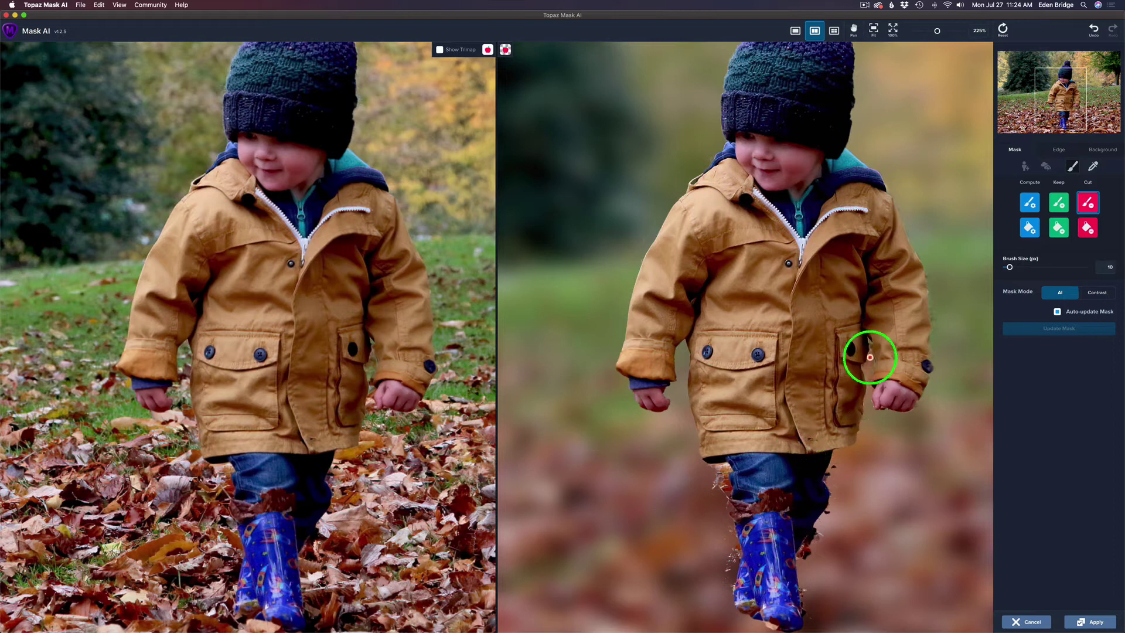
pyautogui.click(871, 409)
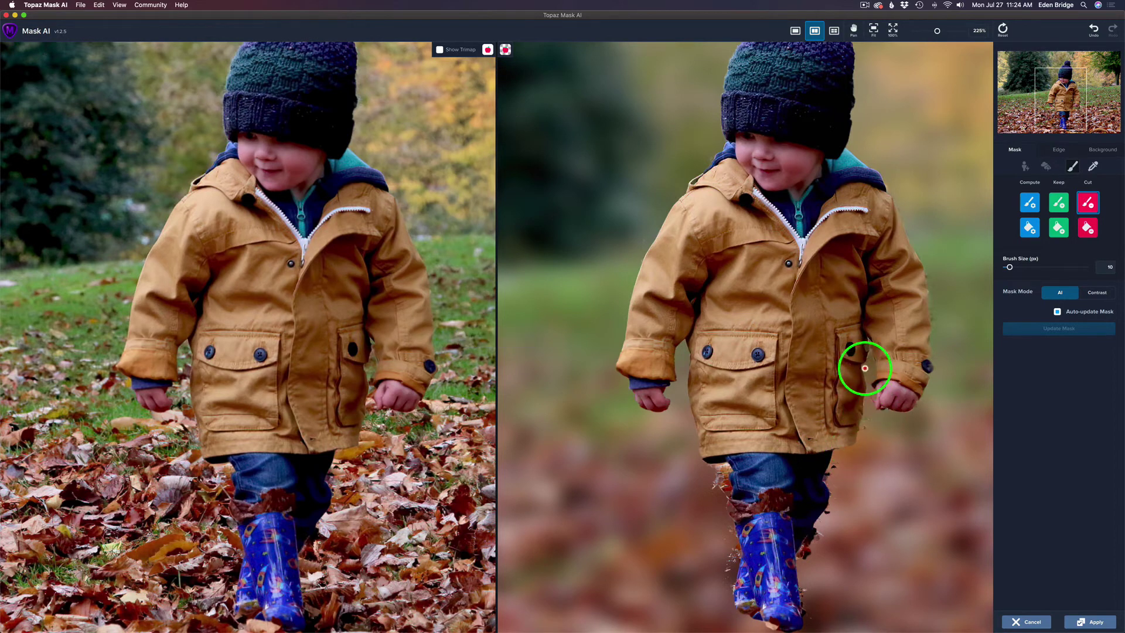
pyautogui.press('g')
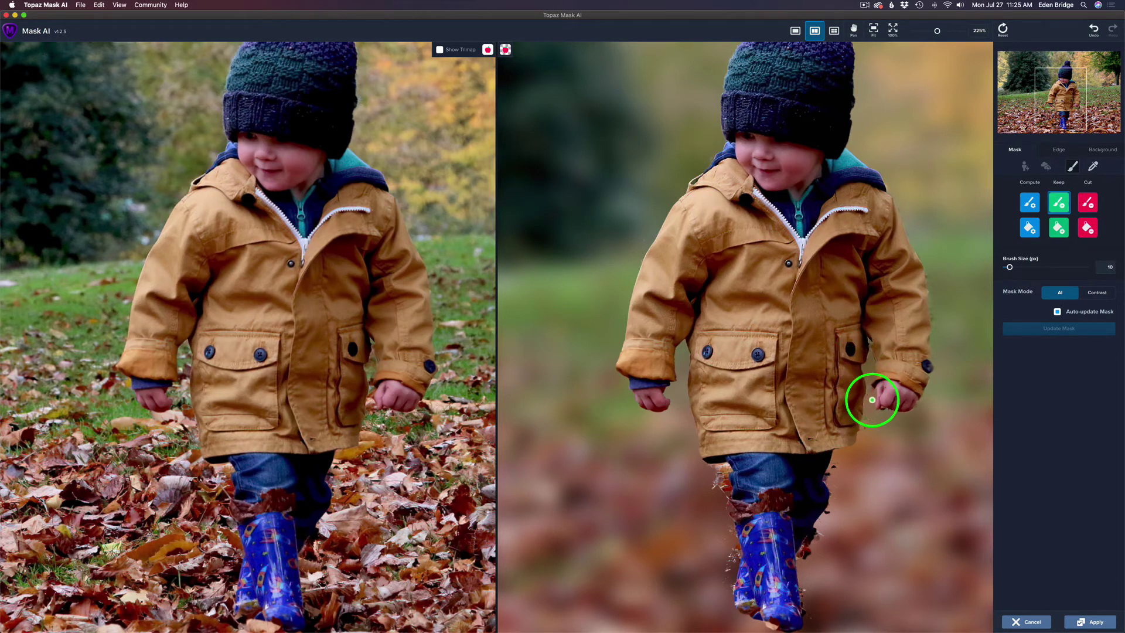
pyautogui.click(558, 453)
pyautogui.press('r')
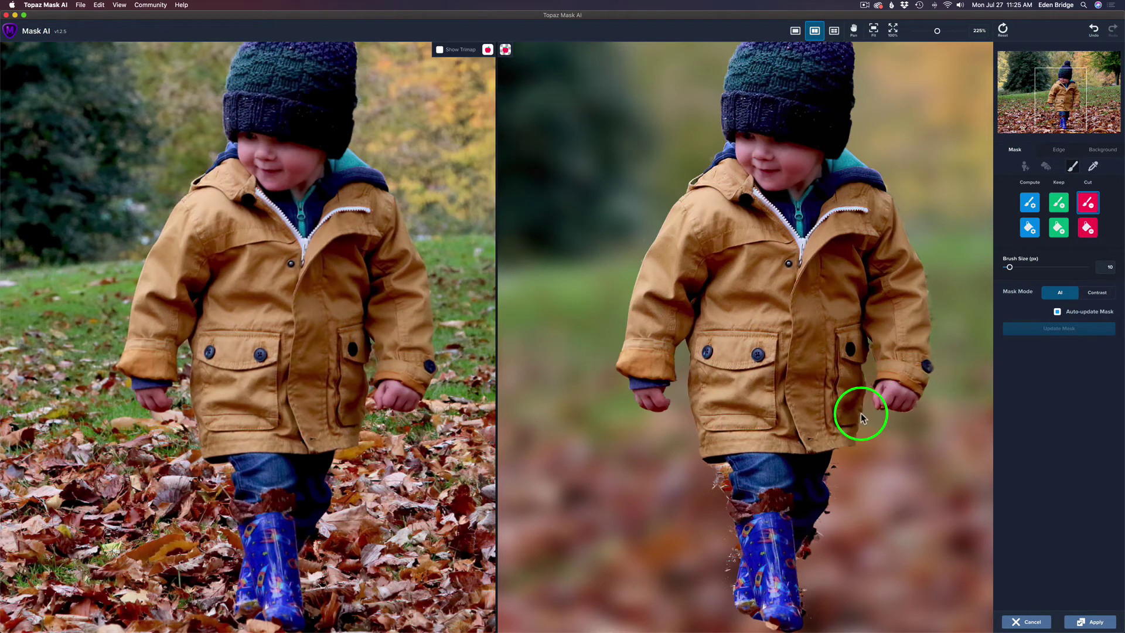
pyautogui.moveTo(862, 409)
pyautogui.mouseDown()
pyautogui.moveTo(909, 409)
pyautogui.moveTo(922, 422)
pyautogui.mouseUp()
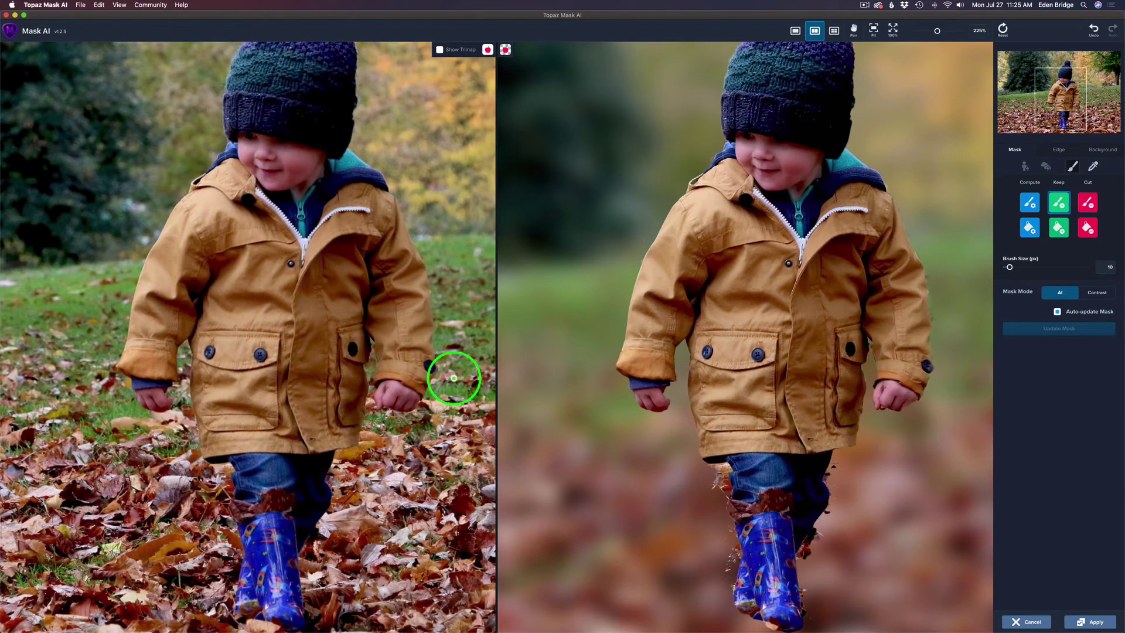
# - Refine the outer edge of that hand, its buttoned cuff and the sleeve with alternating 10 px keep and cut strokes
pyautogui.press('g')
pyautogui.moveTo(908, 422)
pyautogui.mouseDown()
pyautogui.moveTo(917, 397)
pyautogui.moveTo(919, 422)
pyautogui.moveTo(909, 402)
pyautogui.moveTo(927, 413)
pyautogui.mouseUp()
pyautogui.press('r')
pyautogui.press('g')
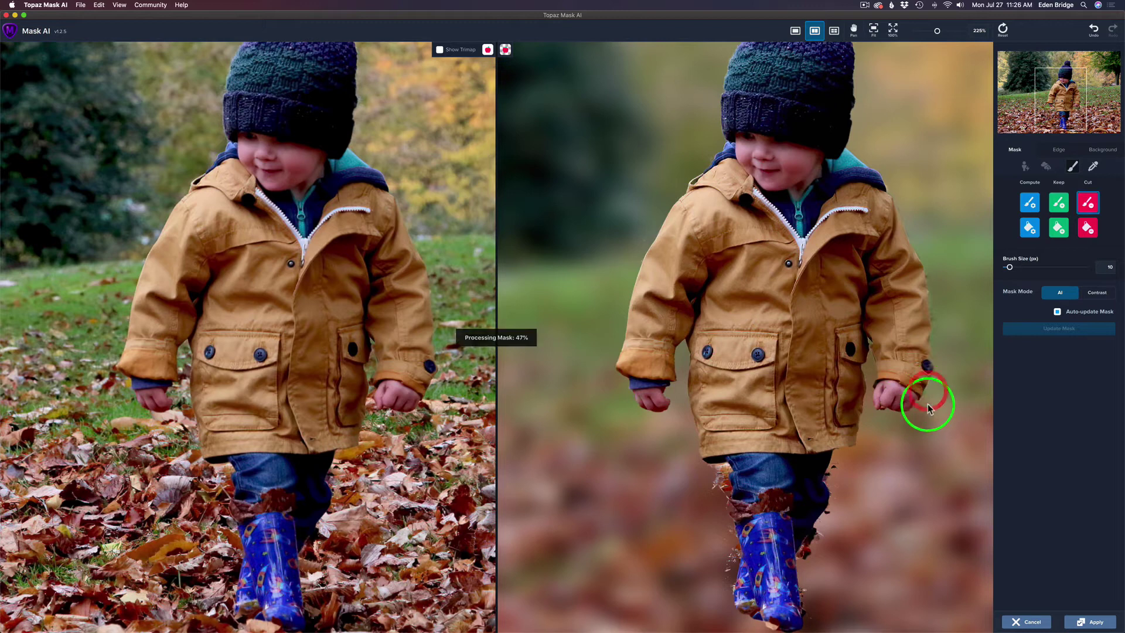
pyautogui.press('r')
pyautogui.moveTo(935, 318); pyautogui.dragTo(944, 273)
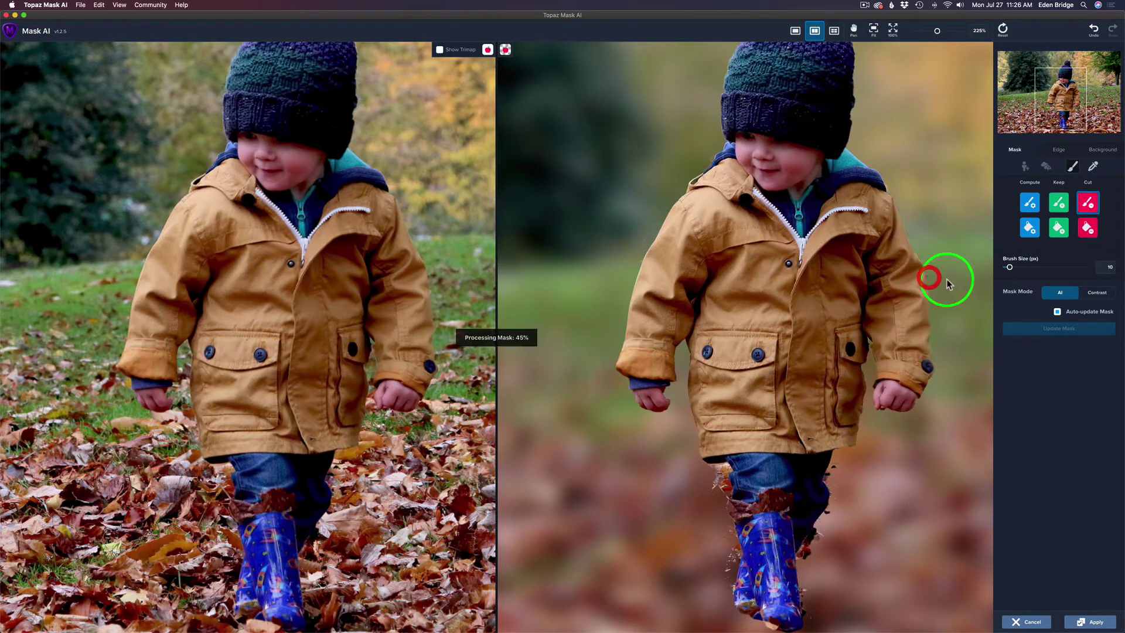
pyautogui.press('g')
pyautogui.moveTo(930, 354)
pyautogui.mouseDown()
pyautogui.moveTo(919, 377)
pyautogui.moveTo(942, 367)
pyautogui.mouseUp()
pyautogui.press('r')
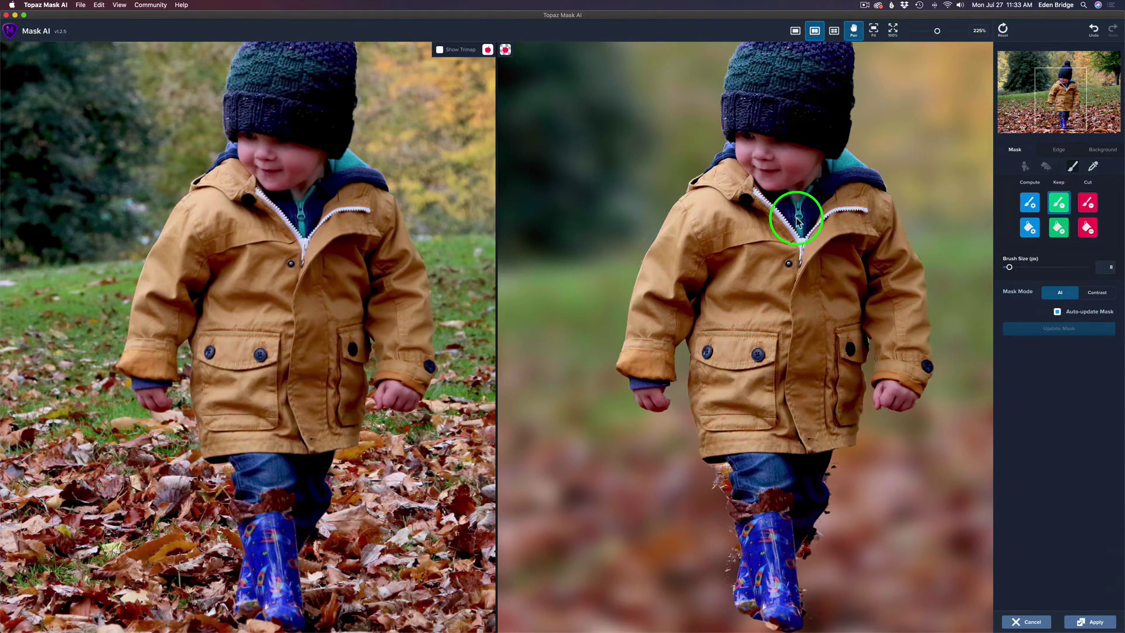
# - Try darkening the blurred background with an exposure of -0.26, and reset the exposure
pyautogui.moveTo(797, 220); pyautogui.dragTo(778, 381)
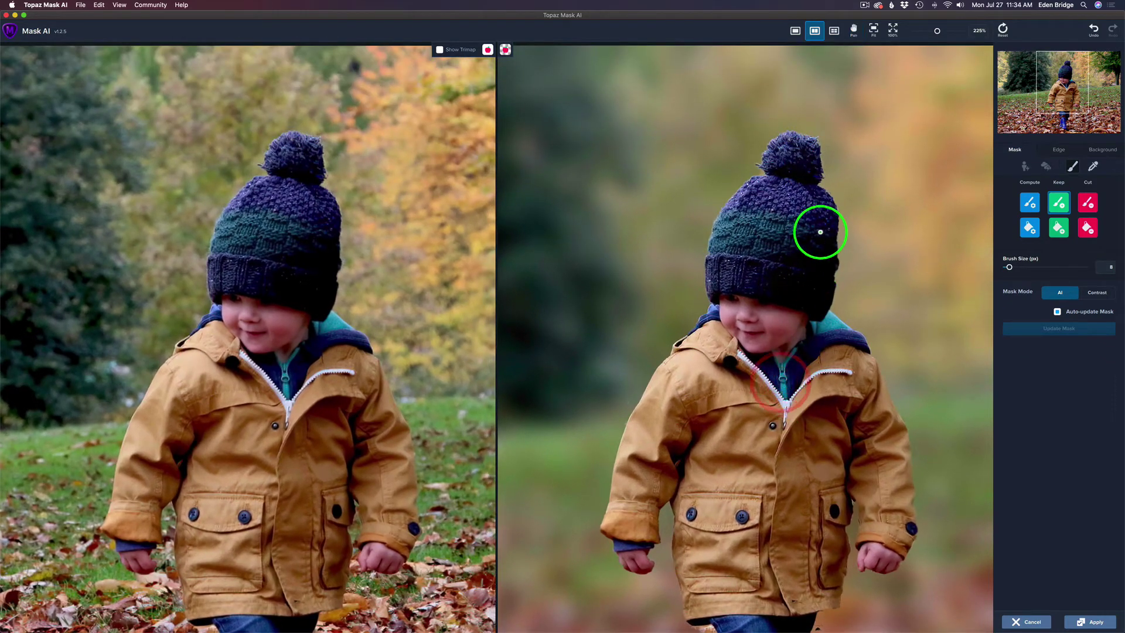
pyautogui.scroll(-5, 818, 297)
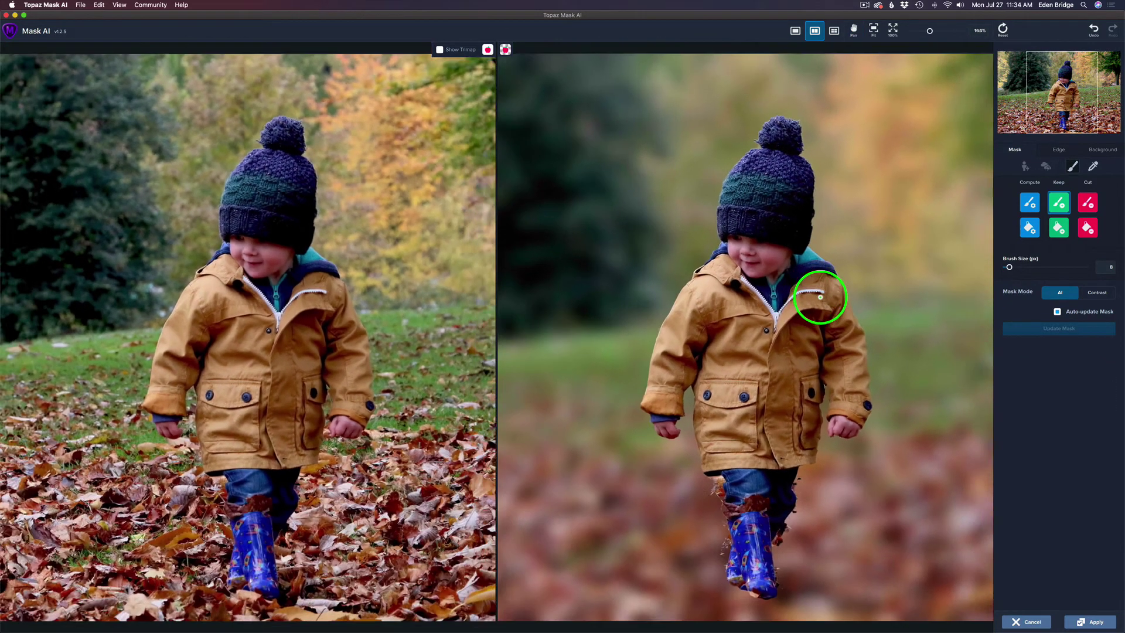
pyautogui.scroll(-4, 820, 296)
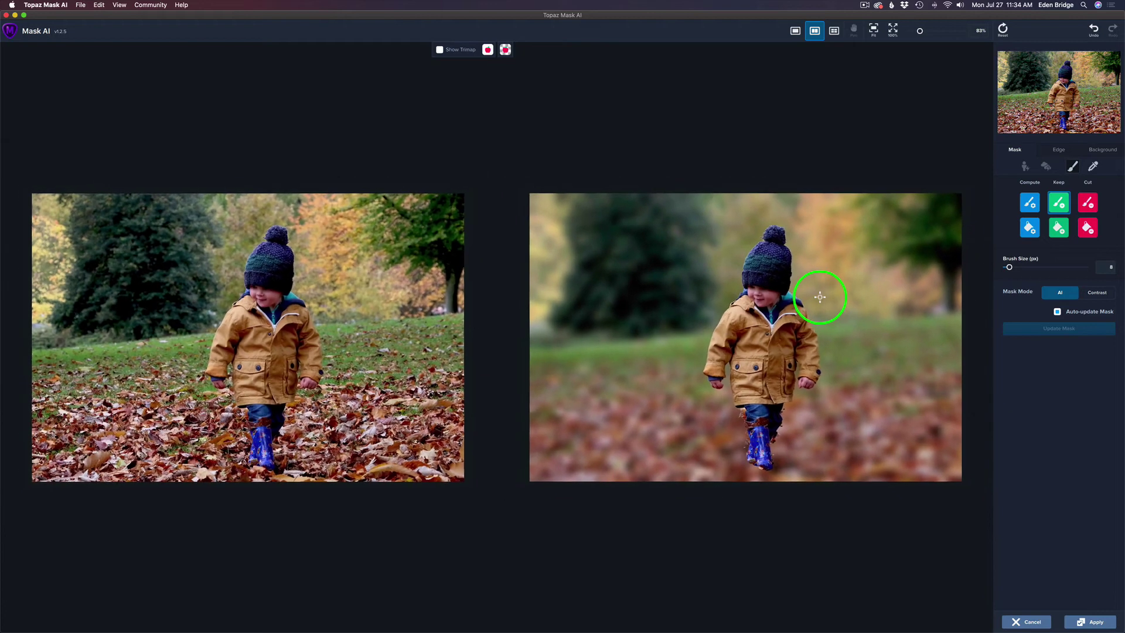
pyautogui.scroll(1, 820, 297)
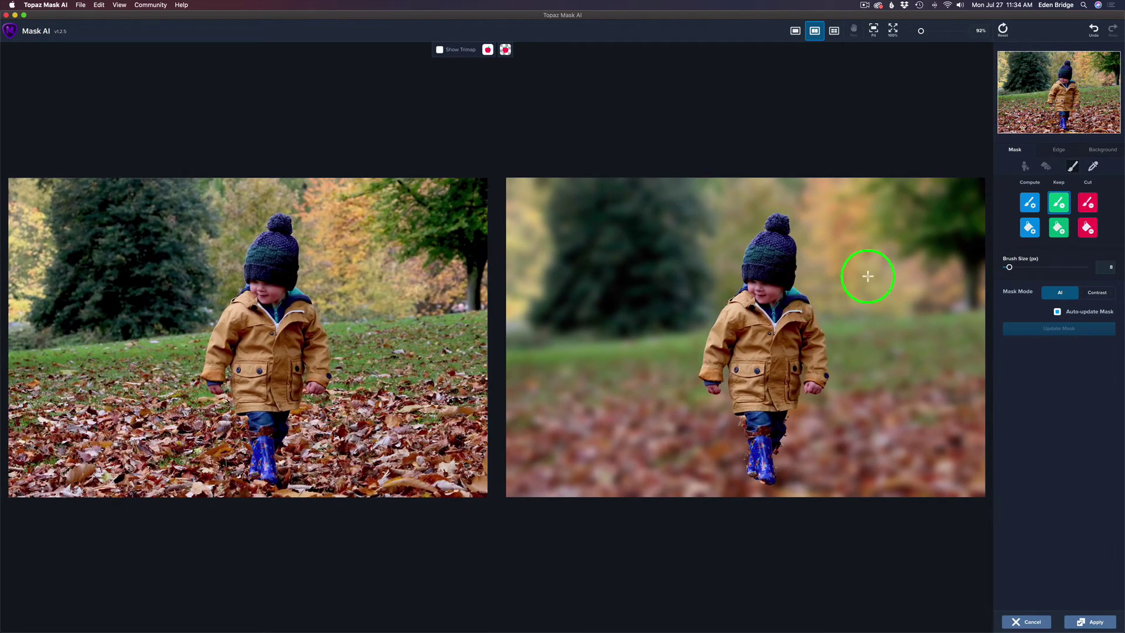
pyautogui.click(1099, 150)
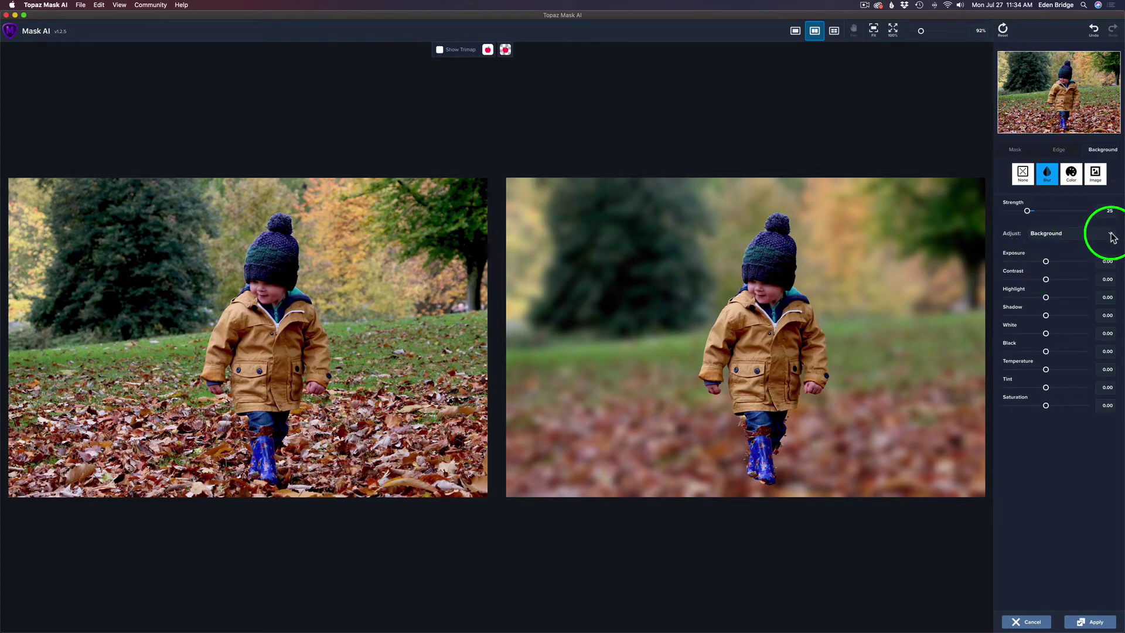
pyautogui.click(1063, 244)
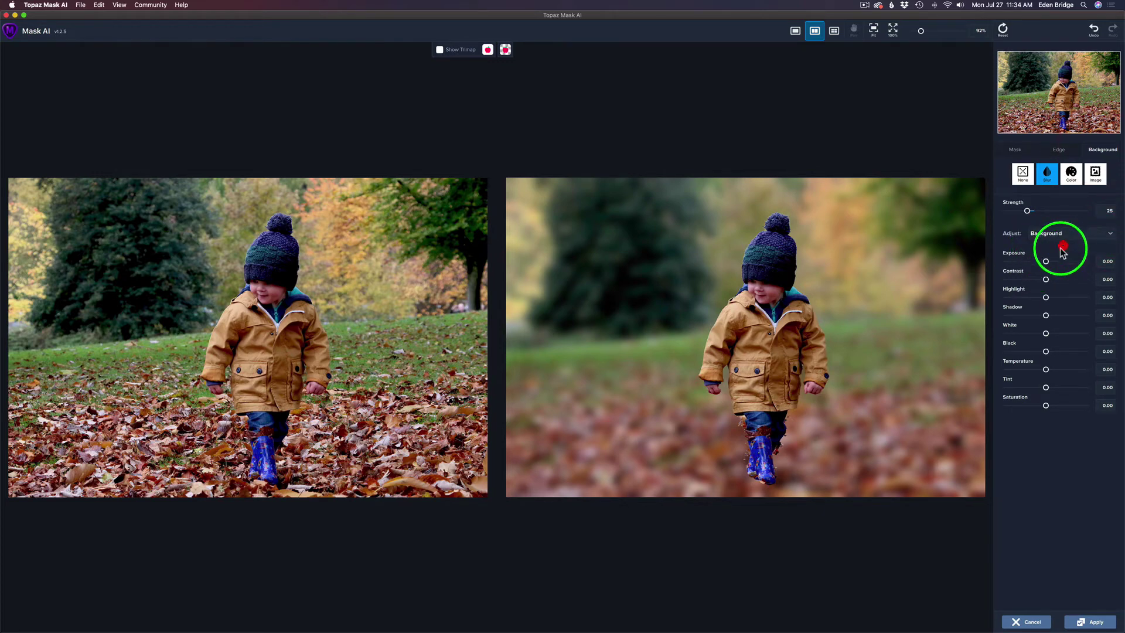
pyautogui.moveTo(1048, 263); pyautogui.dragTo(1038, 263)
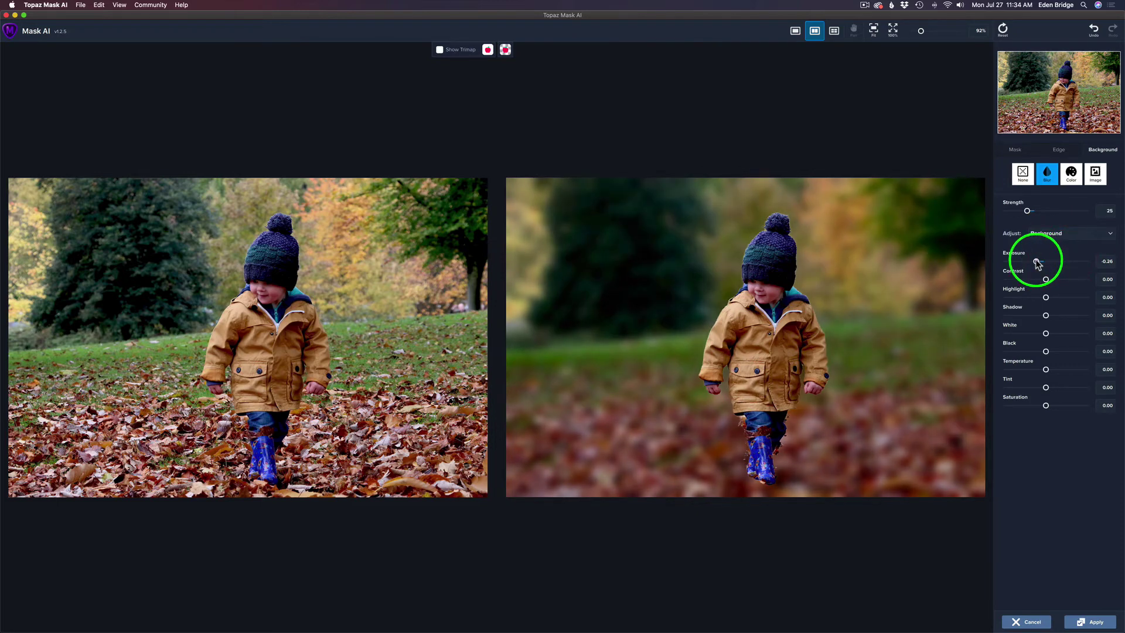
pyautogui.doubleClick(1010, 256)
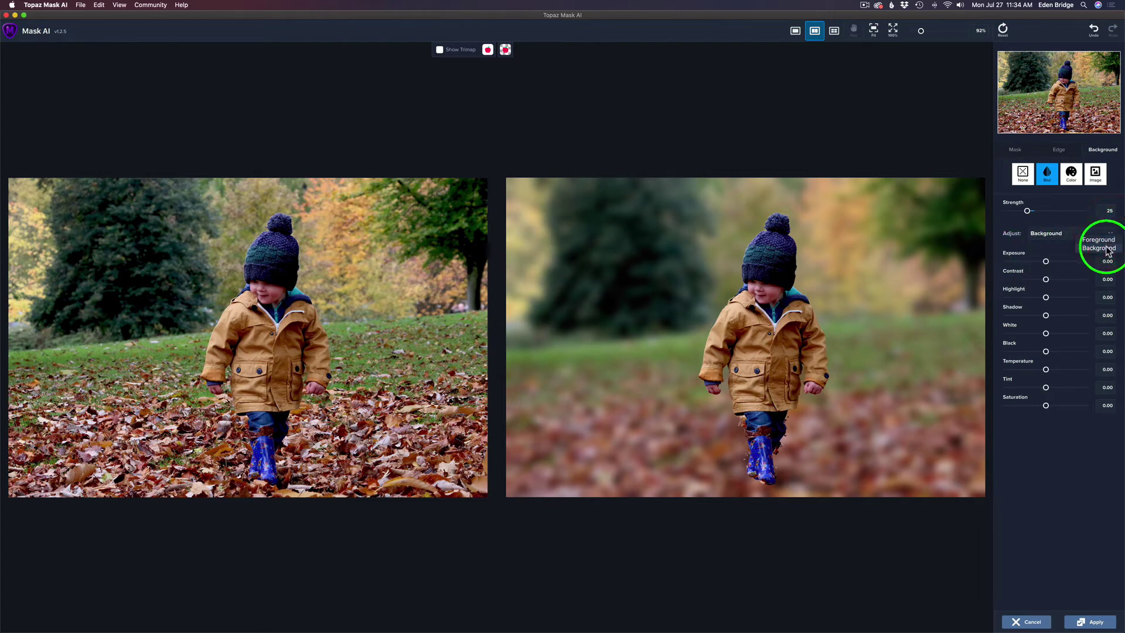
# - Try small exposure changes on the background and the foreground, and reset the exposure
pyautogui.click(1112, 235)
pyautogui.moveTo(1048, 265); pyautogui.dragTo(1048, 262)
pyautogui.click(1108, 234)
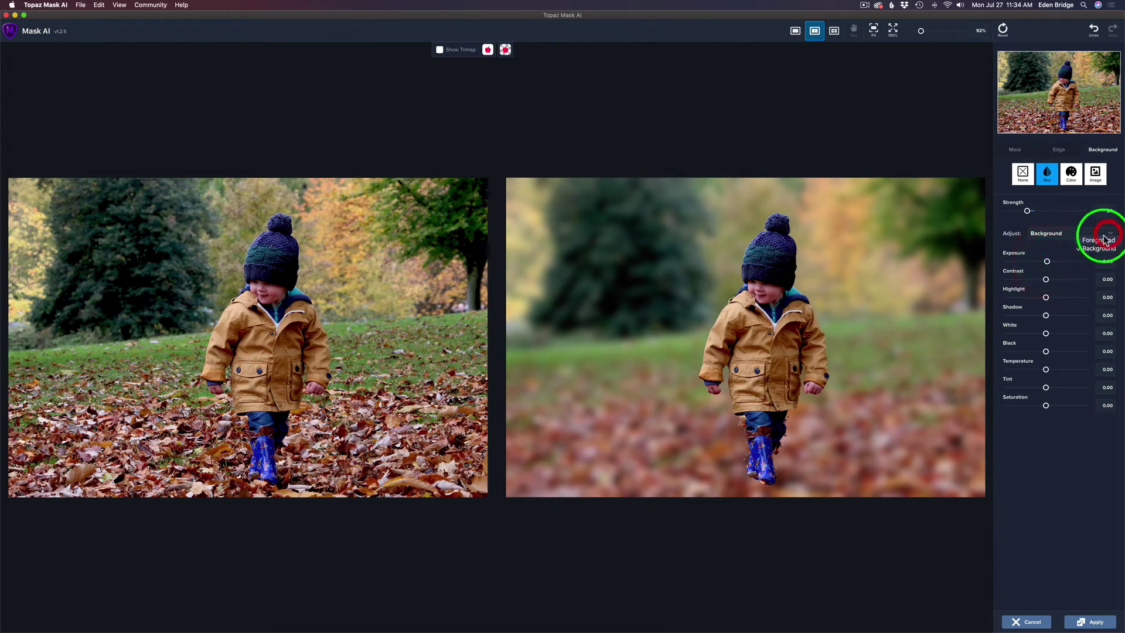
pyautogui.click(1099, 240)
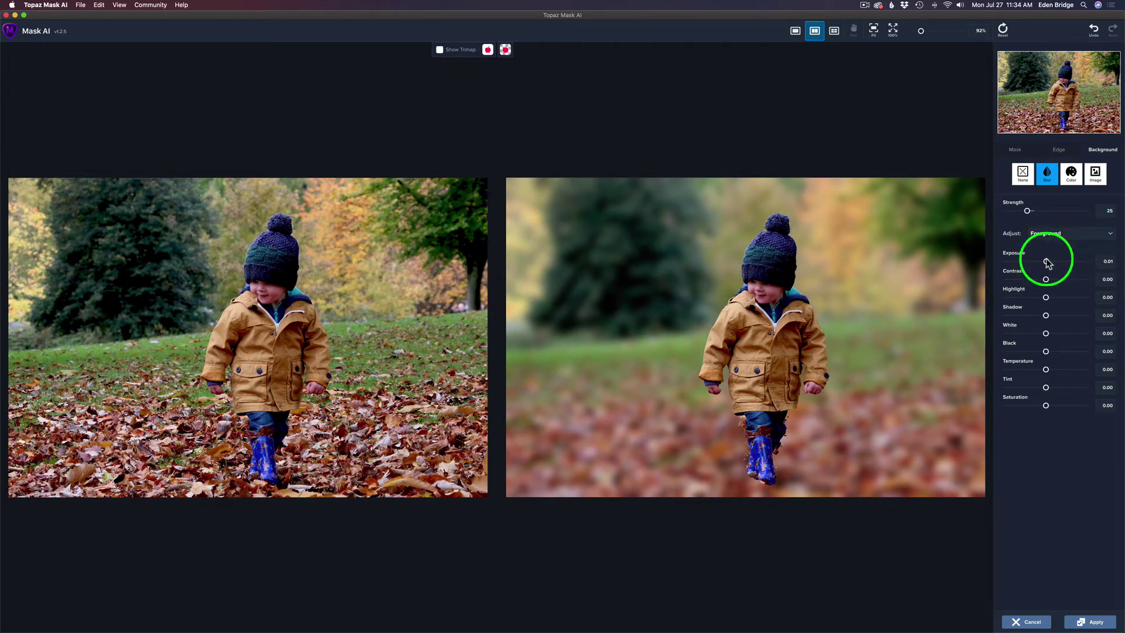
pyautogui.moveTo(1048, 264)
pyautogui.mouseDown()
pyautogui.moveTo(1062, 263)
pyautogui.moveTo(1050, 262)
pyautogui.mouseUp()
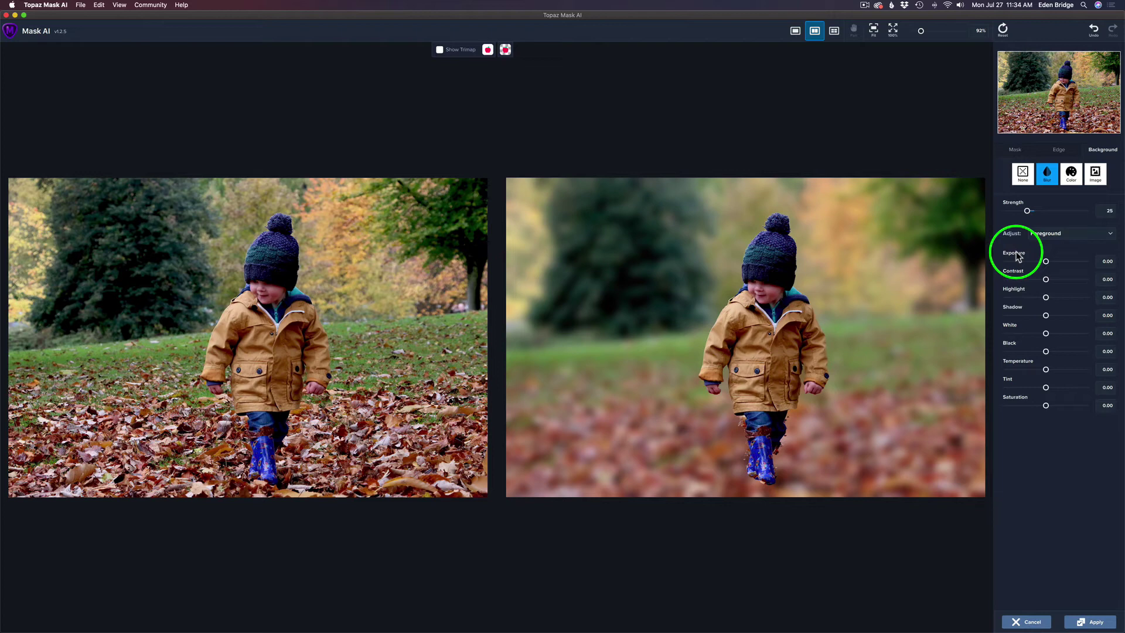
# - Apply the blurred-background image as a composite and return to Photoshop
pyautogui.click(1096, 622)
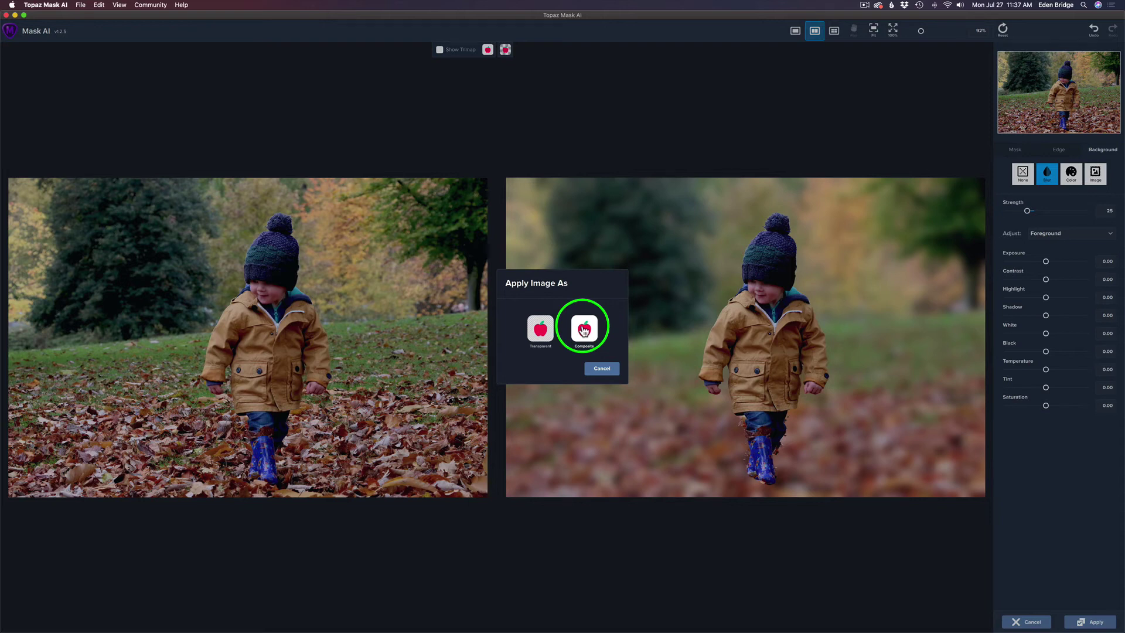
pyautogui.click(583, 331)
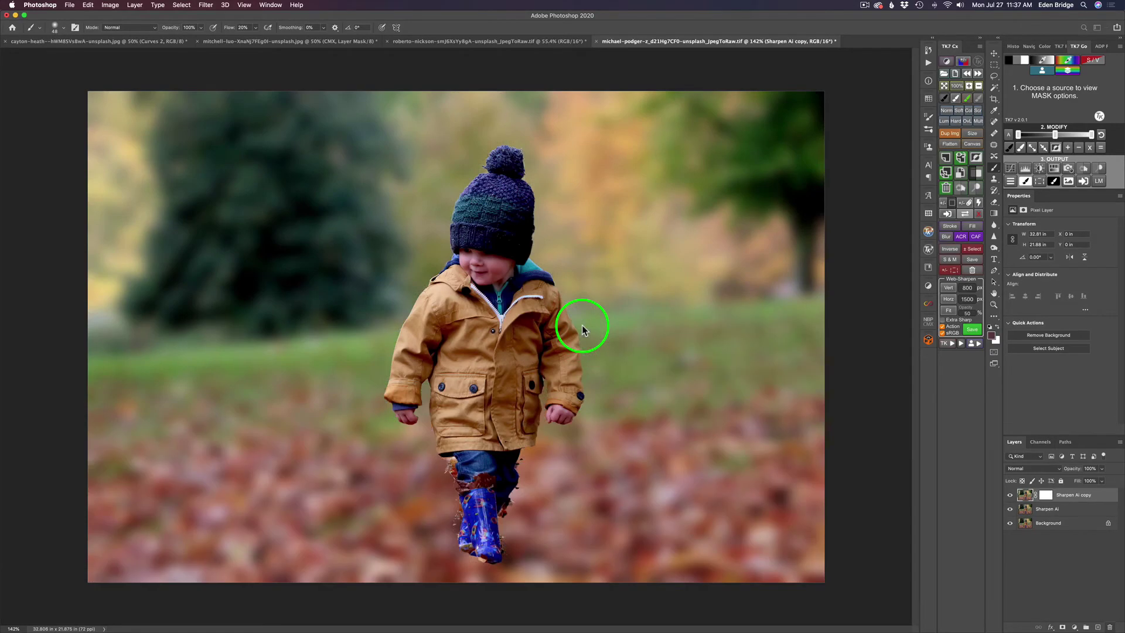
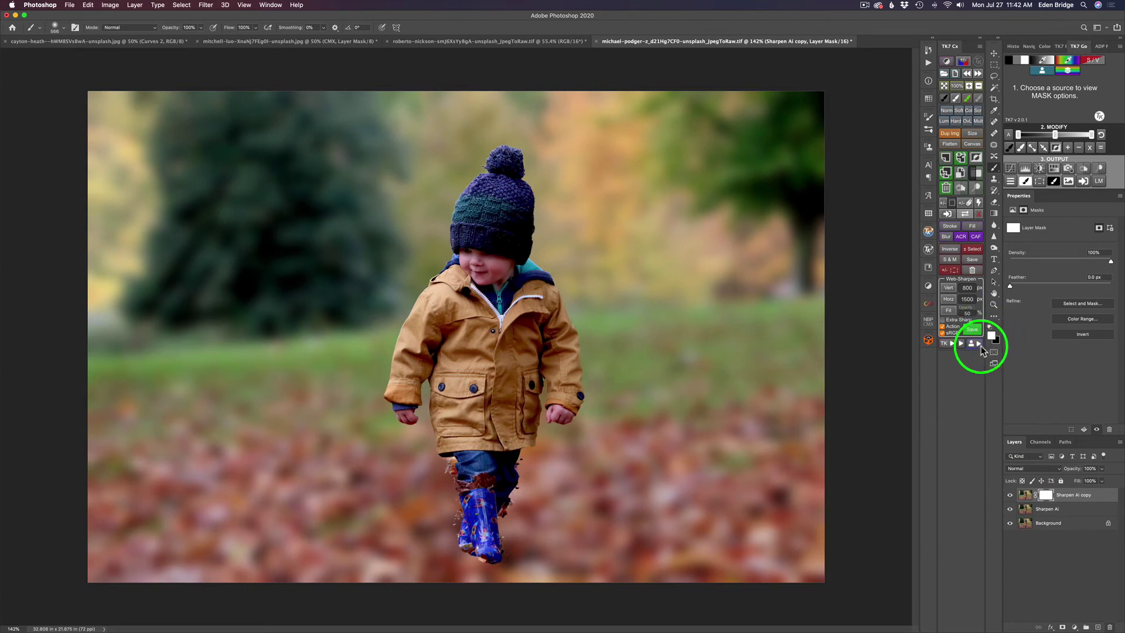
# - Paint the blurred layer's mask black at 100% opacity over the foreground leaves and boots, and blend the grass transition with black at 30%
pyautogui.press('x')
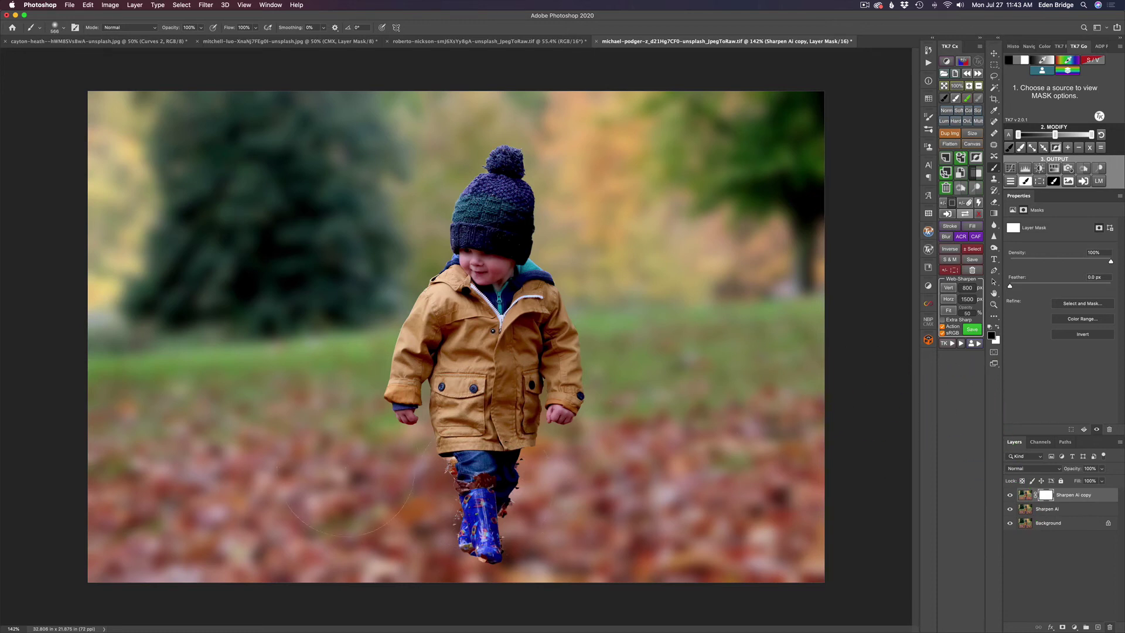
pyautogui.moveTo(272, 480); pyautogui.dragTo(273, 487)
pyautogui.moveTo(65, 536)
pyautogui.mouseDown()
pyautogui.moveTo(143, 547)
pyautogui.moveTo(199, 534)
pyautogui.moveTo(803, 516)
pyautogui.mouseUp()
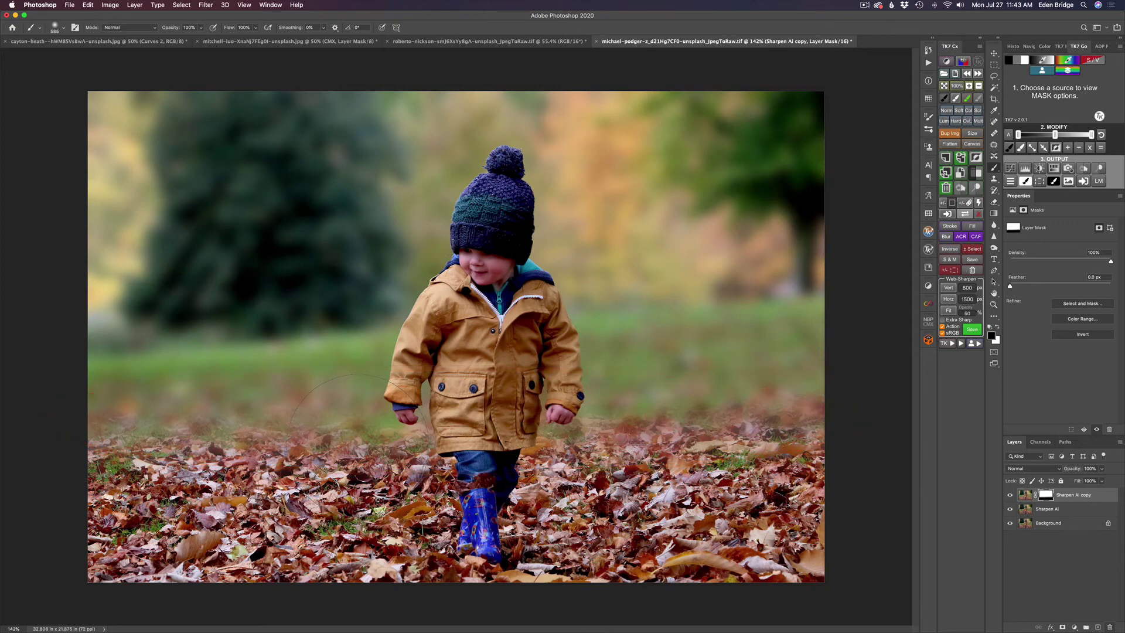
pyautogui.click(126, 466)
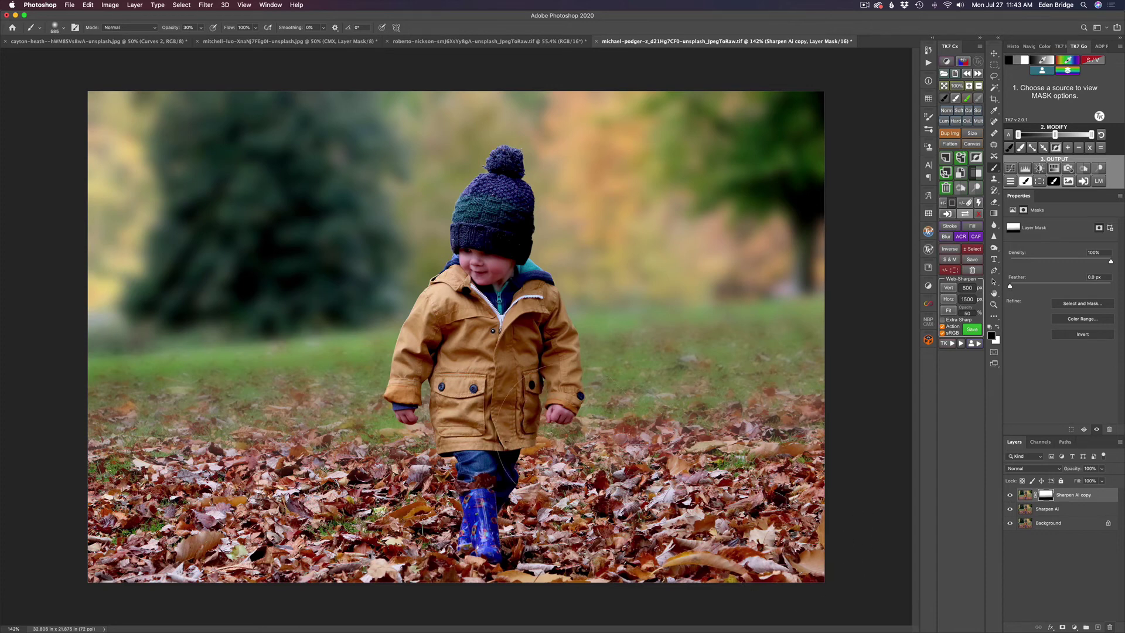
# - Paint white at 20% opacity on the mask over the nearest leaves to bring back a slight foreground blur
pyautogui.press('1')
pyautogui.press('x')
pyautogui.press('2')
pyautogui.moveTo(305, 545); pyautogui.dragTo(237, 535)
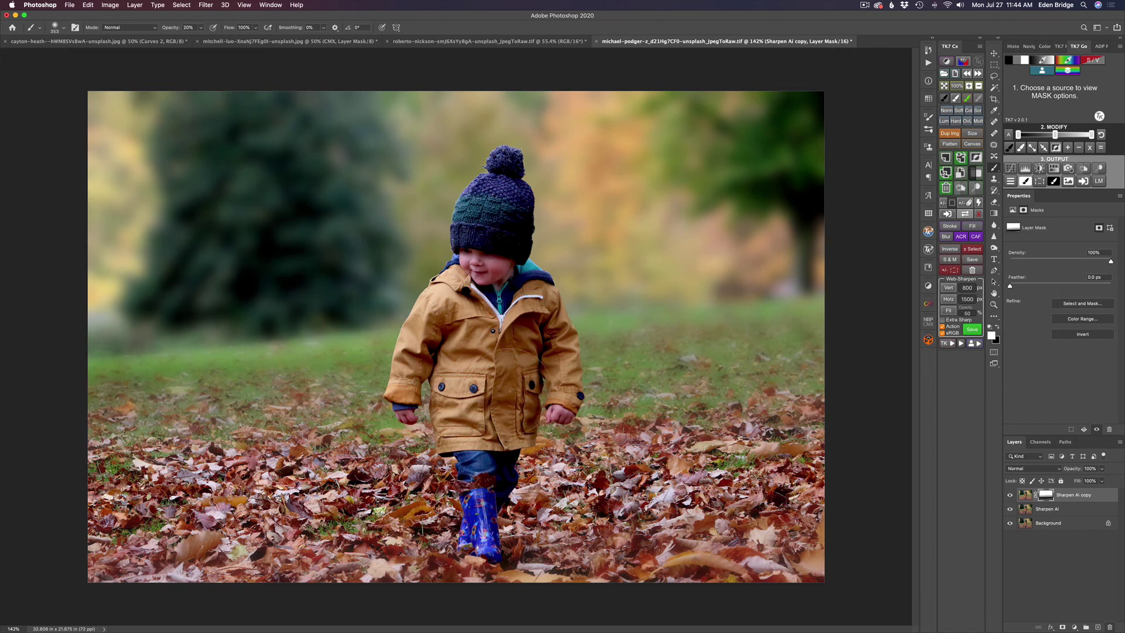
# - Compare the masked blur with the sharpened layer and the original Background, and inspect the blurred layer's mask
pyautogui.click(1011, 498)
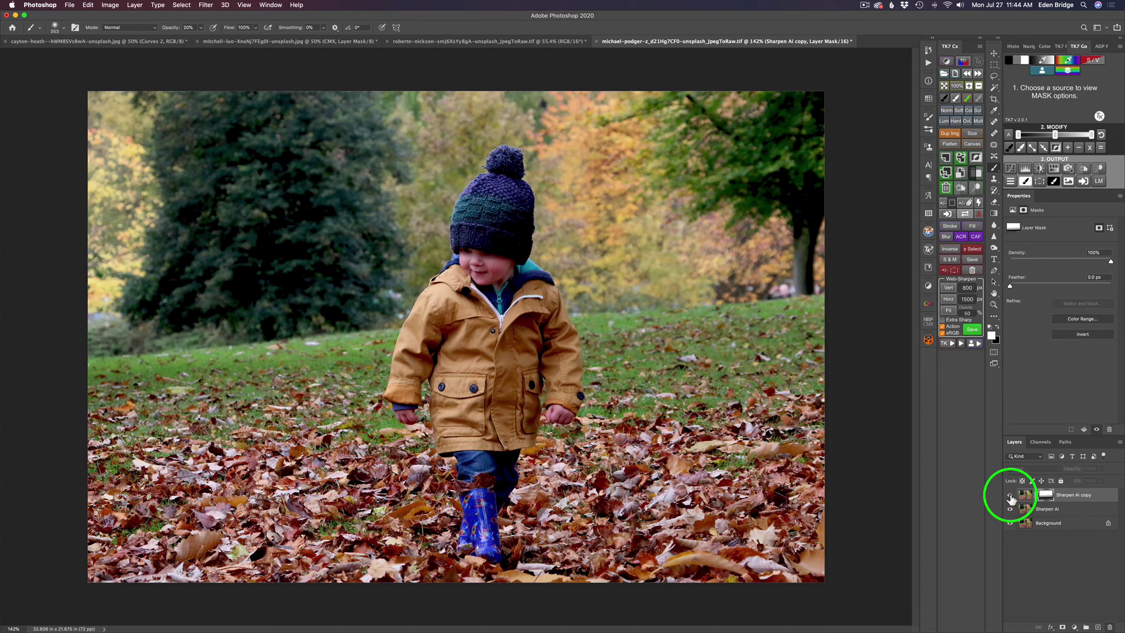
pyautogui.click(1011, 499)
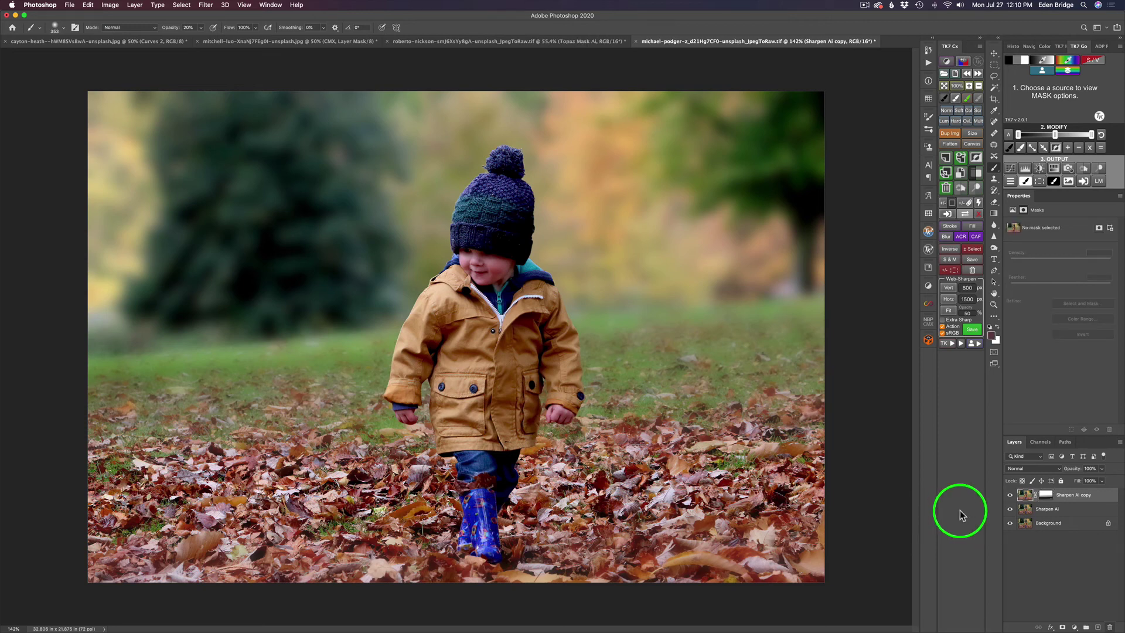
pyautogui.keyDown('alt'); pyautogui.click(1046, 494); pyautogui.keyUp('alt')
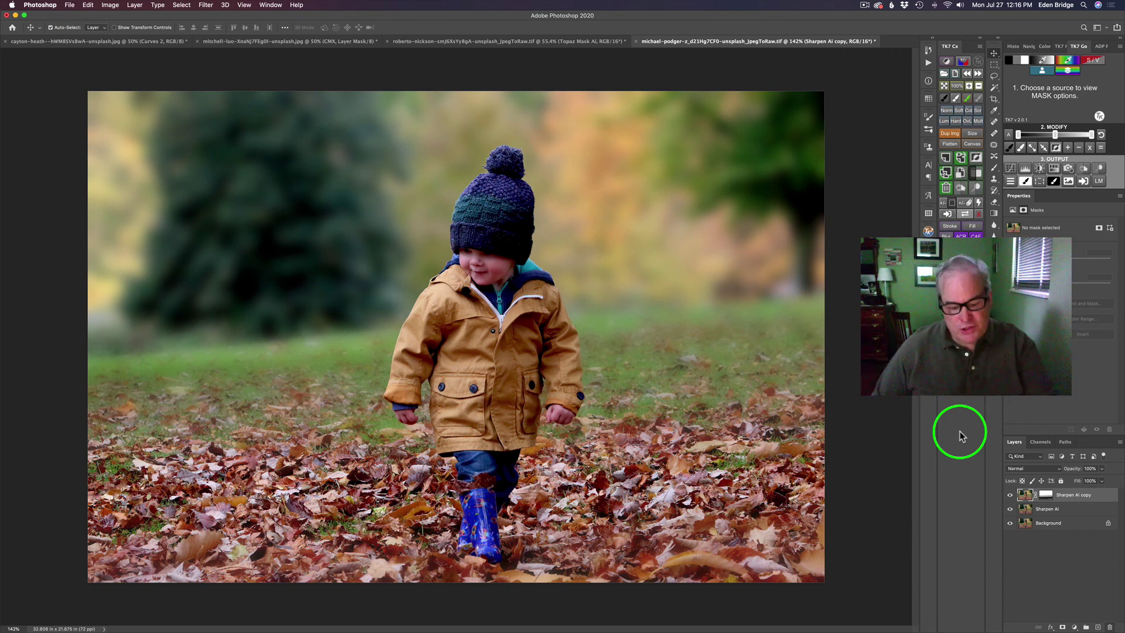
pyautogui.keyDown('alt'); pyautogui.click(1009, 523); pyautogui.keyUp('alt')
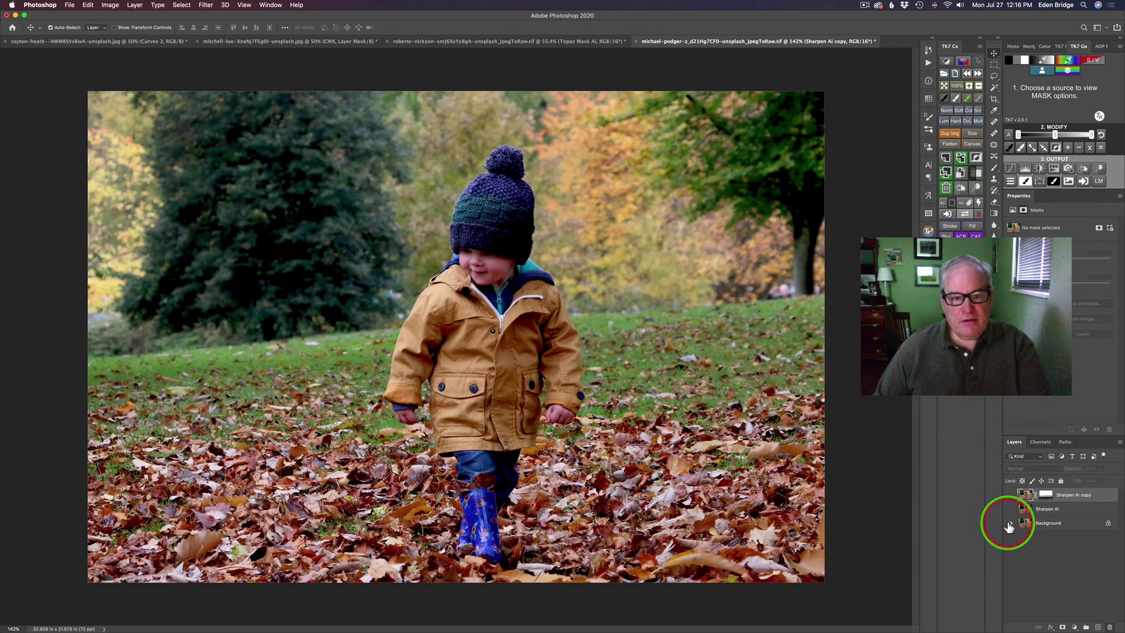
pyautogui.keyDown('alt'); pyautogui.click(1010, 523); pyautogui.keyUp('alt')
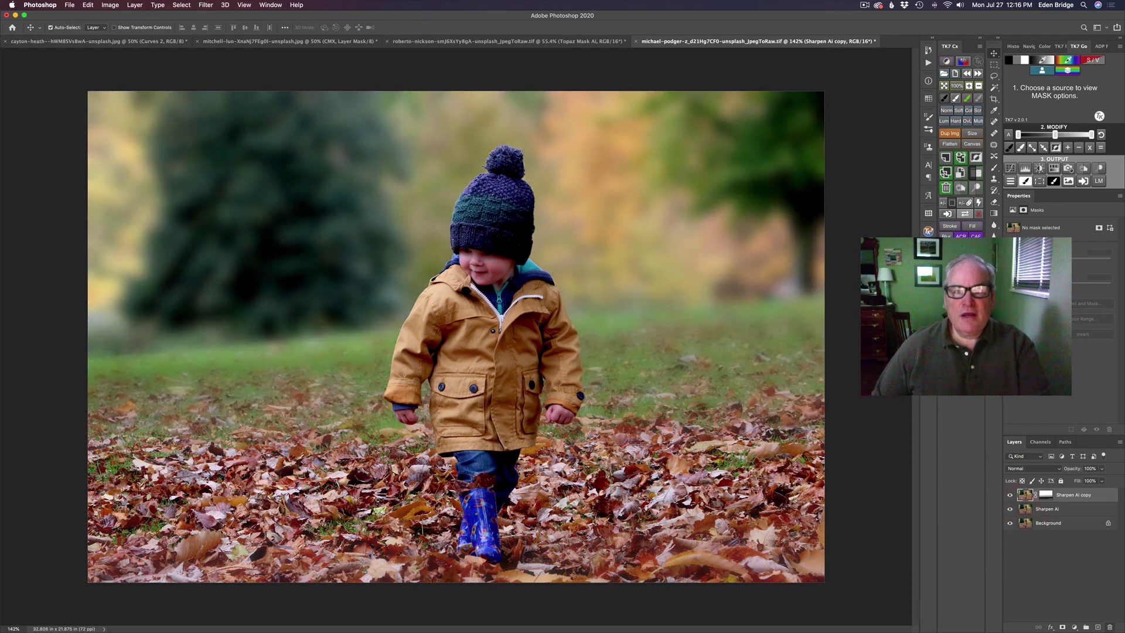
# - Compare the mountain group photo with and without its Topaz Mask AI layer, and return to the child photo
pyautogui.click(561, 41)
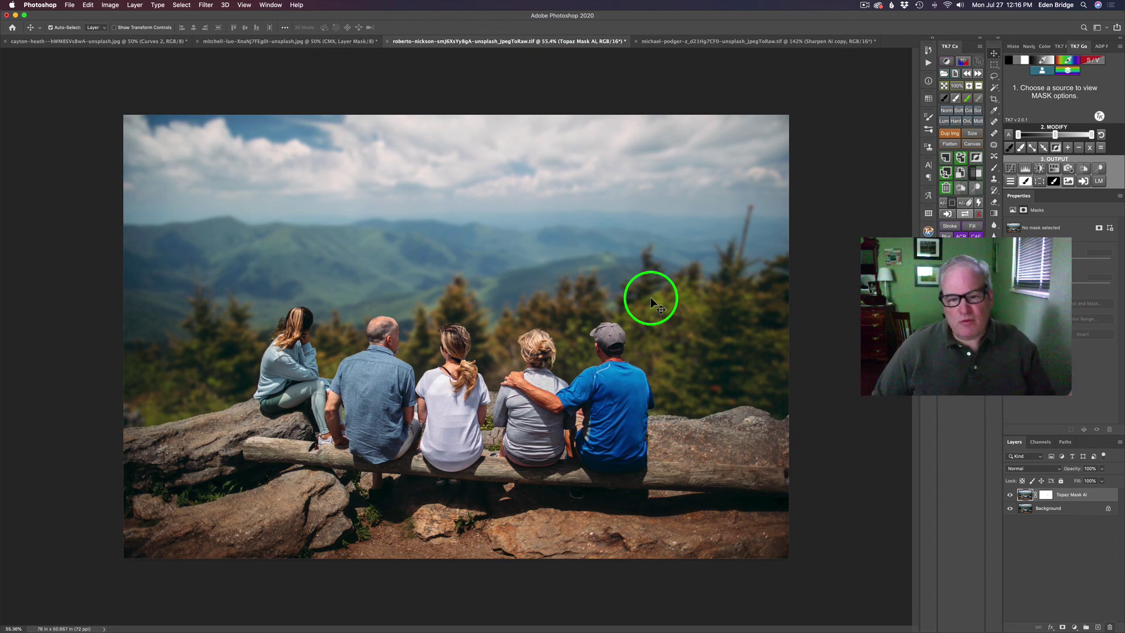
pyautogui.click(1010, 495)
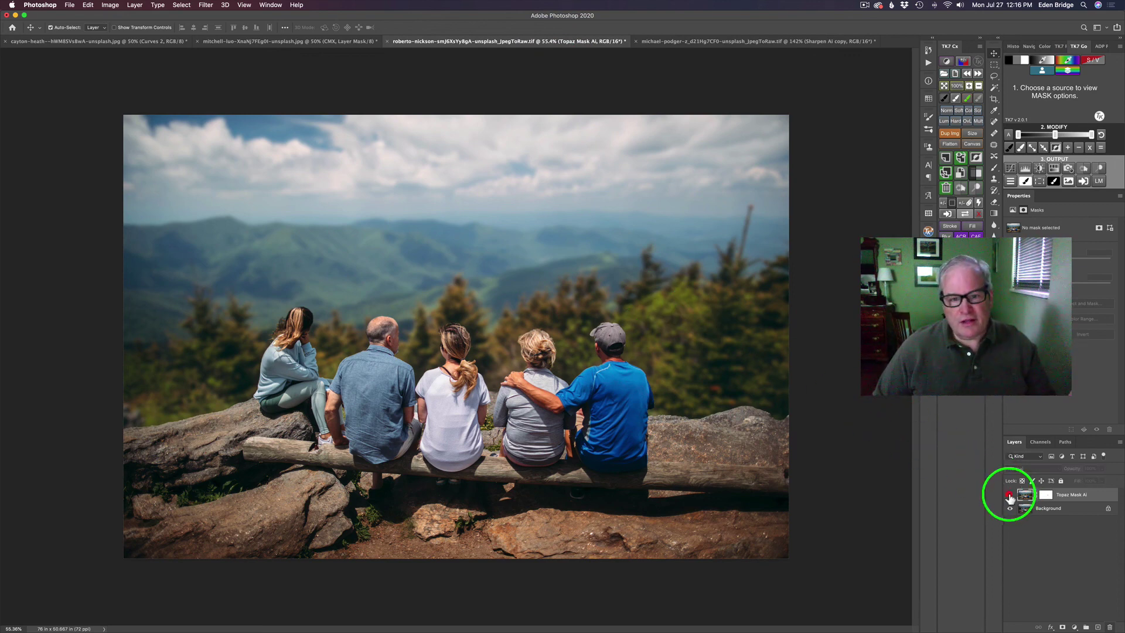
pyautogui.click(1010, 496)
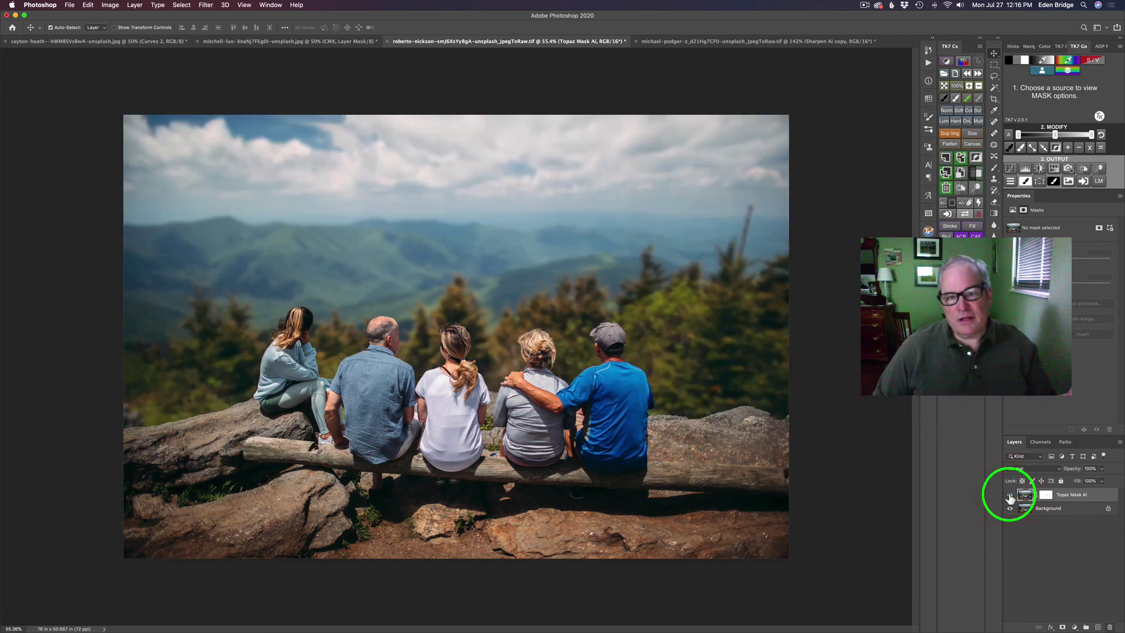
pyautogui.click(768, 42)
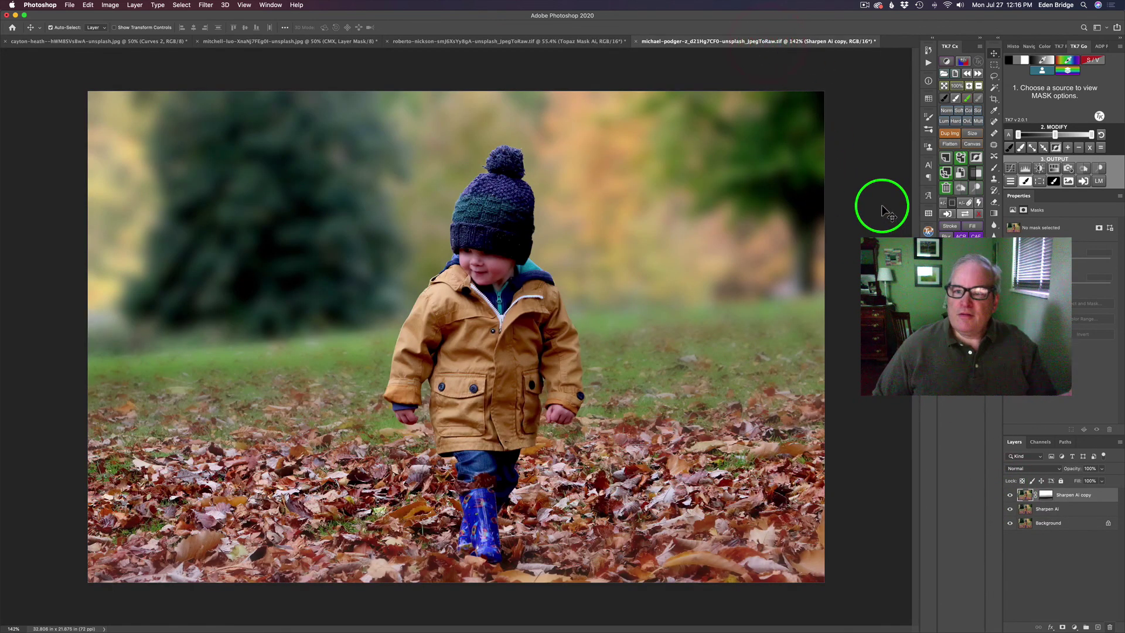